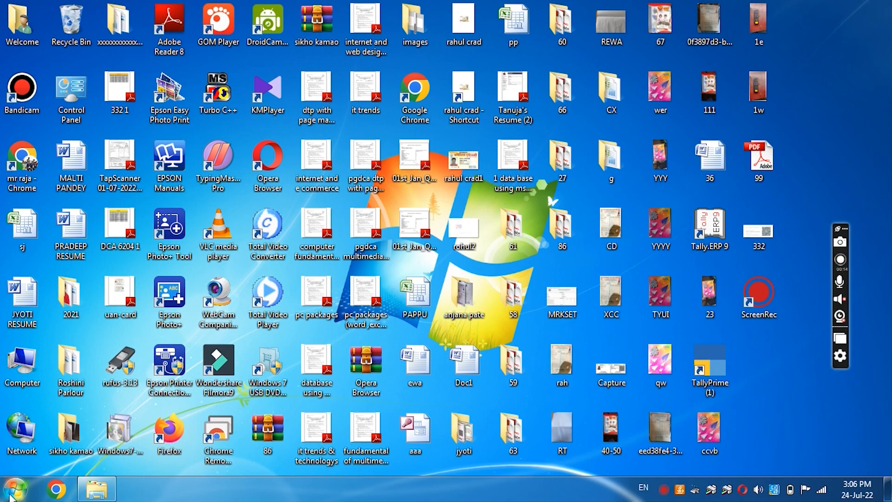
Launch Microsoft Office Word 2007 from the installed programs and close it again.
click(13, 493)
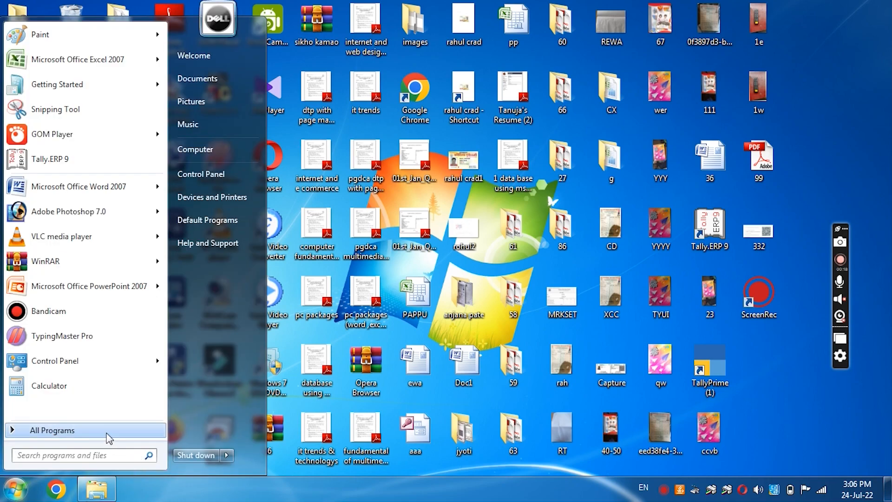
click(108, 439)
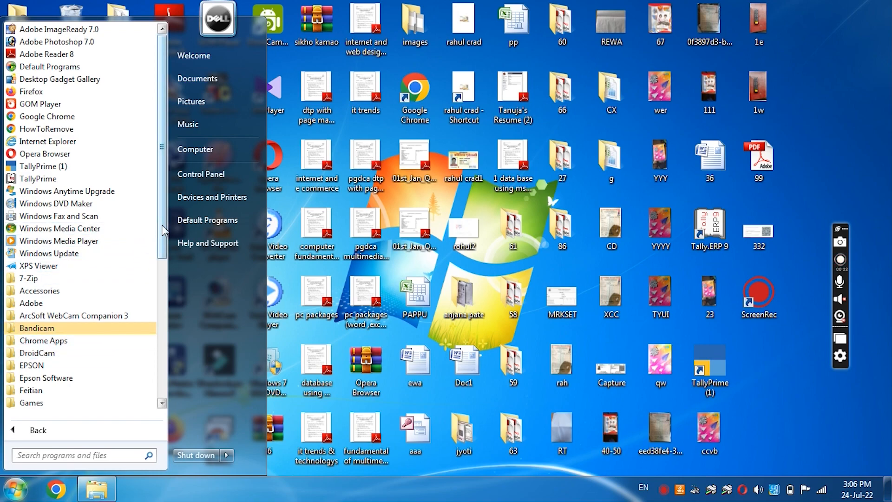
drag(162, 230, 149, 283)
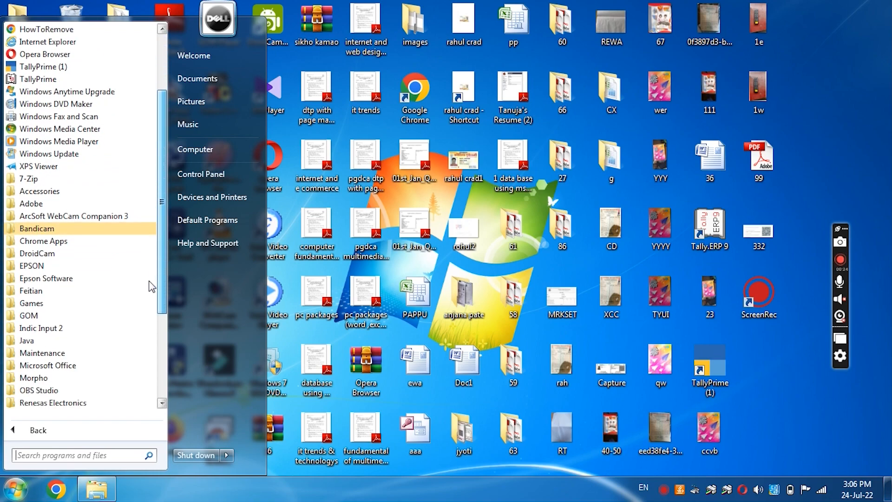
click(95, 374)
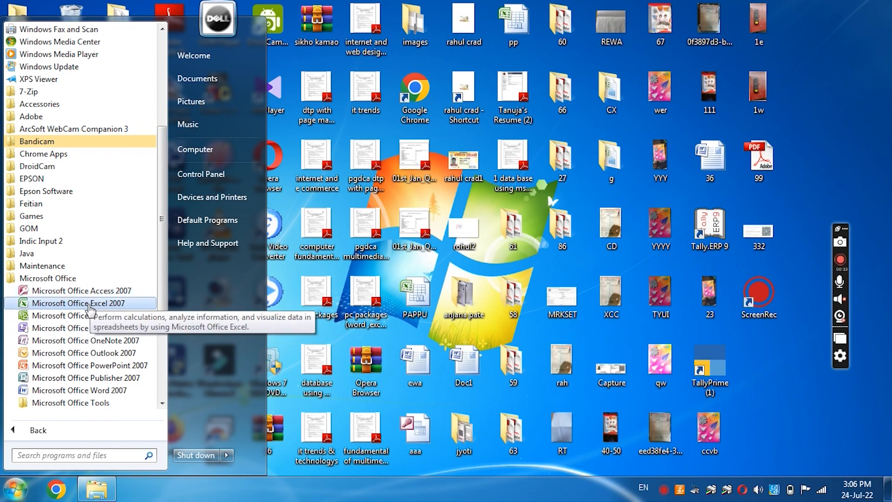
click(111, 392)
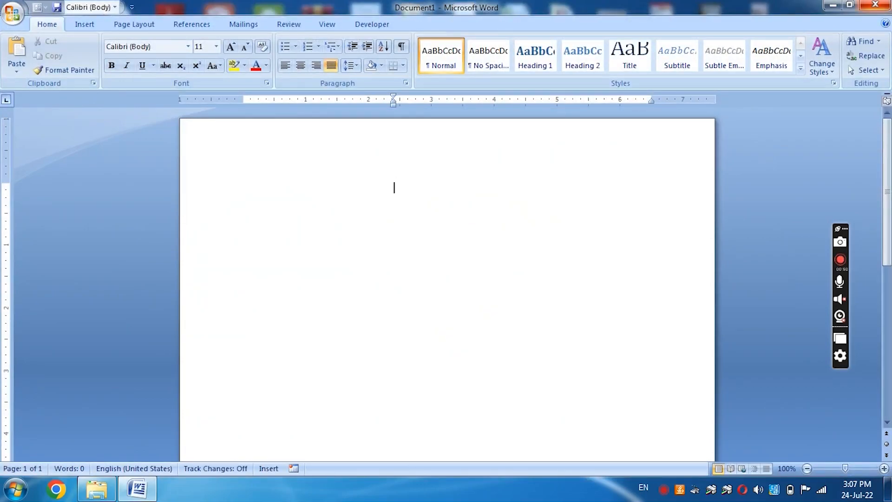
click(876, 4)
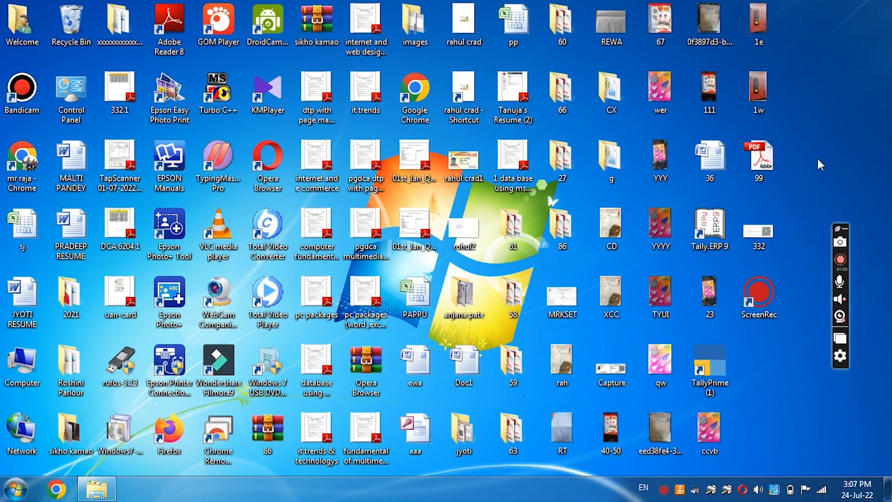
Launch Word by running the winword command.
key(super+r)
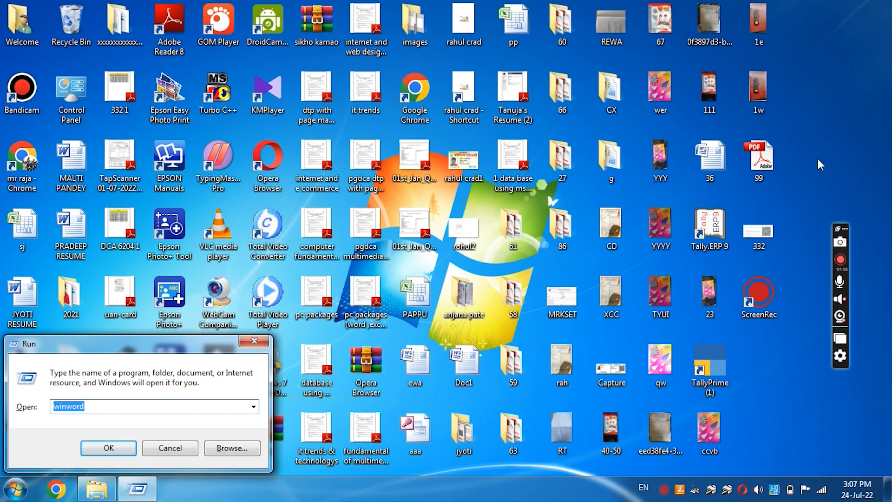
key(BackSpace)
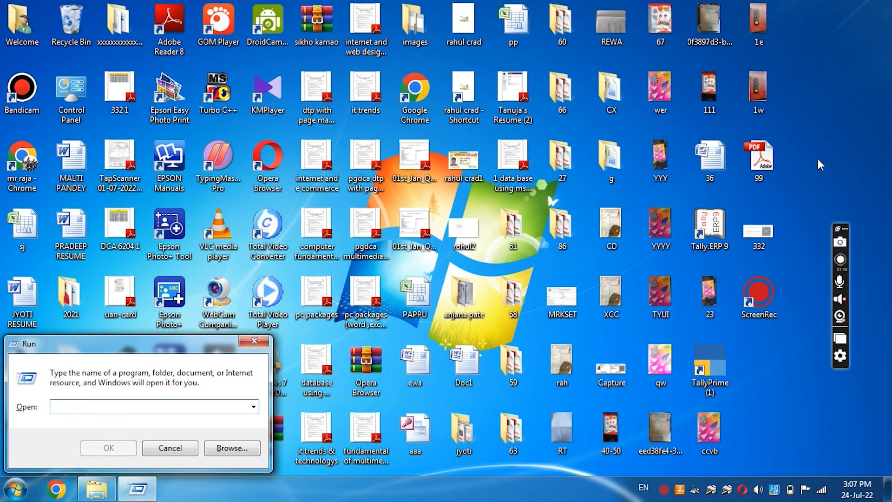
text(win)
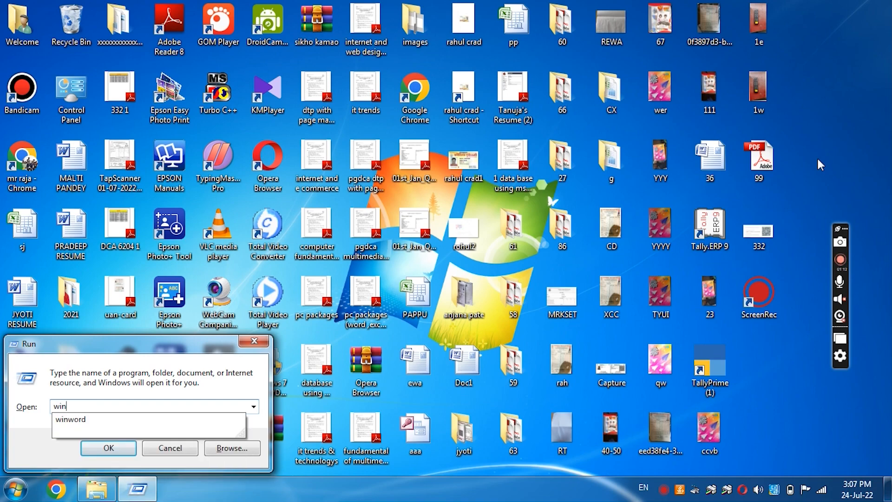
key(Down)
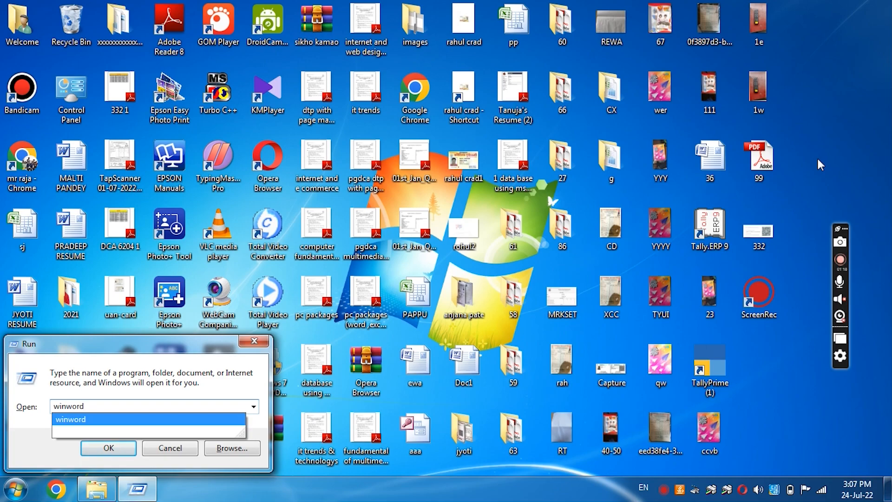
key(Return)
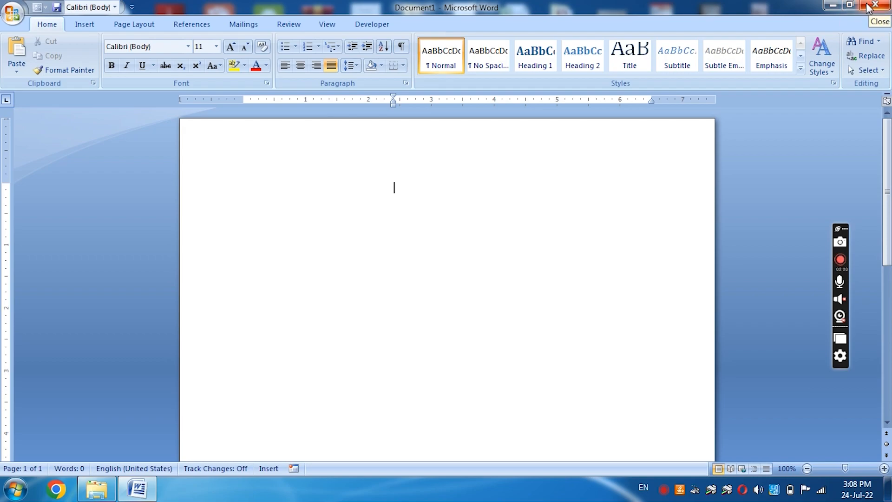
Minimize and reopen the Word window, then restore it to a smaller size and maximize it again.
click(831, 9)
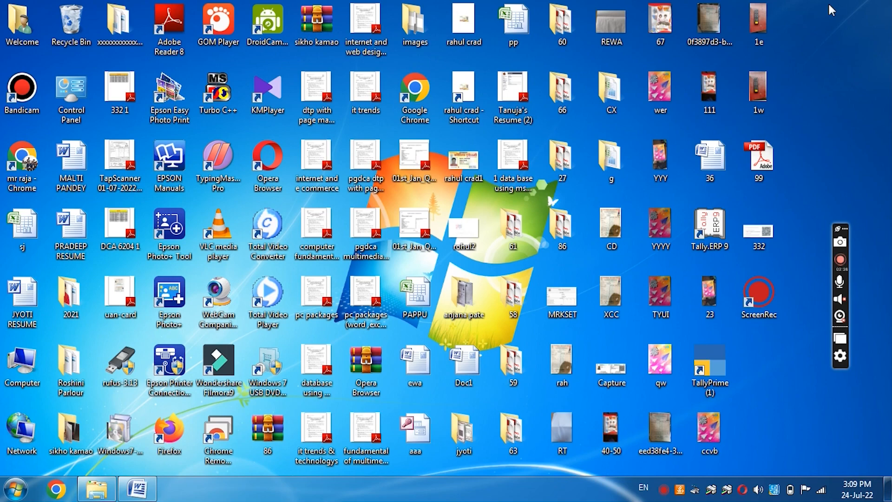
click(763, 85)
click(137, 488)
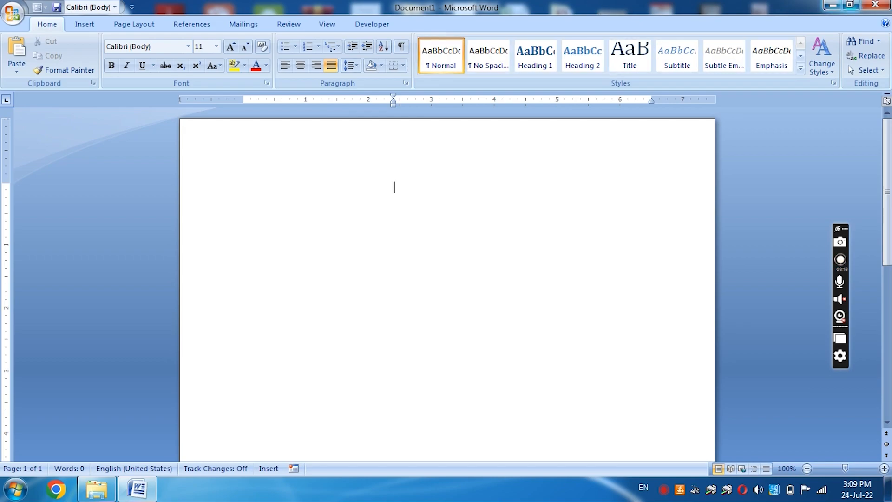
click(853, 7)
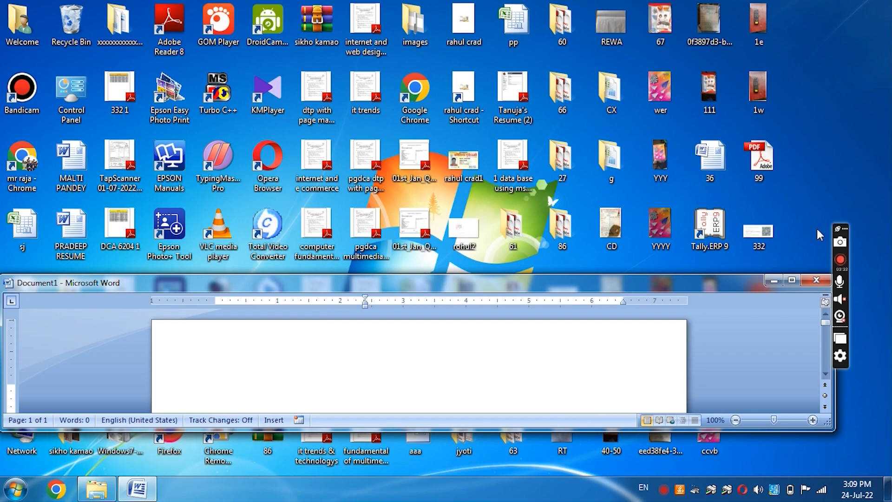
click(791, 280)
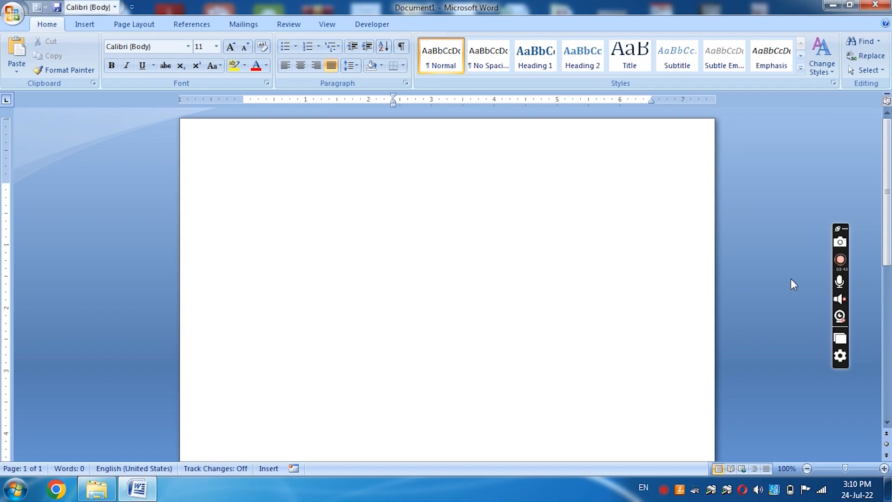
Close Word and relaunch it with the winword run command.
click(875, 7)
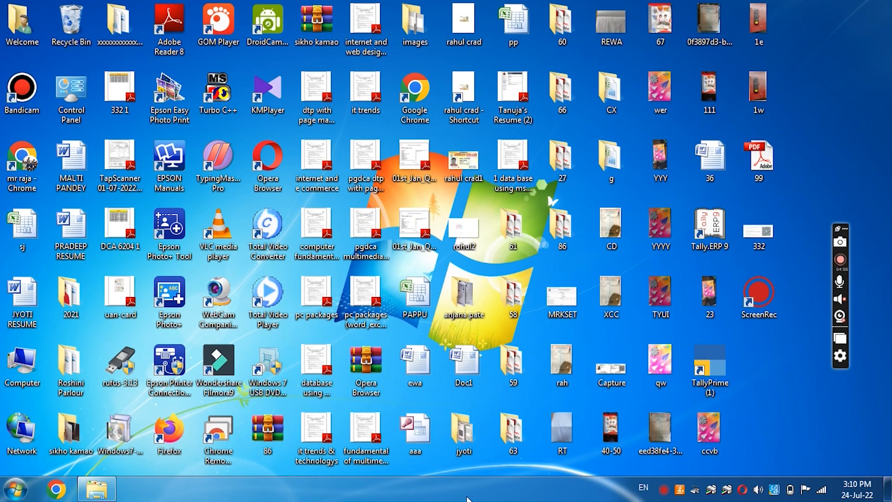
key(super+r)
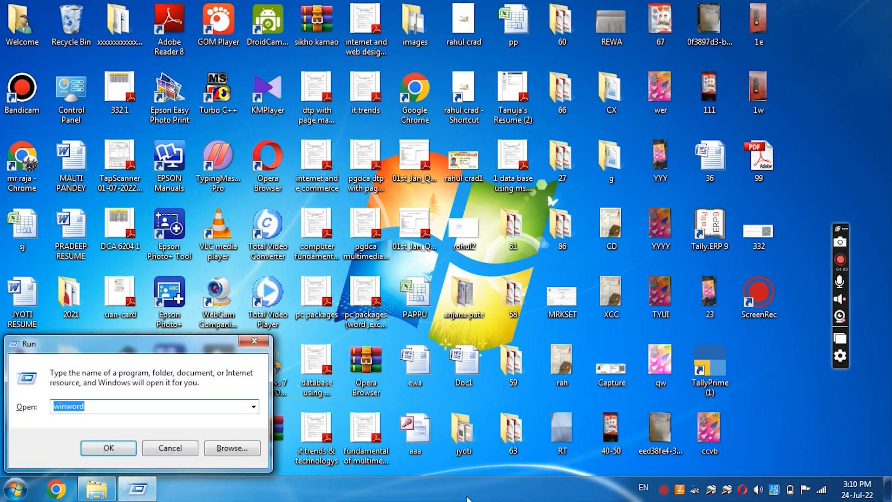
key(Return)
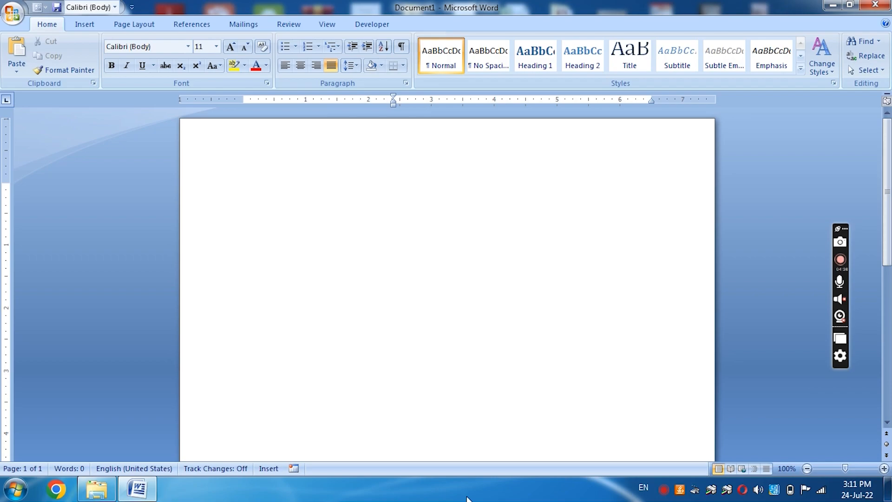
Save the blank document to the Desktop as a Word Document named 789.
click(12, 12)
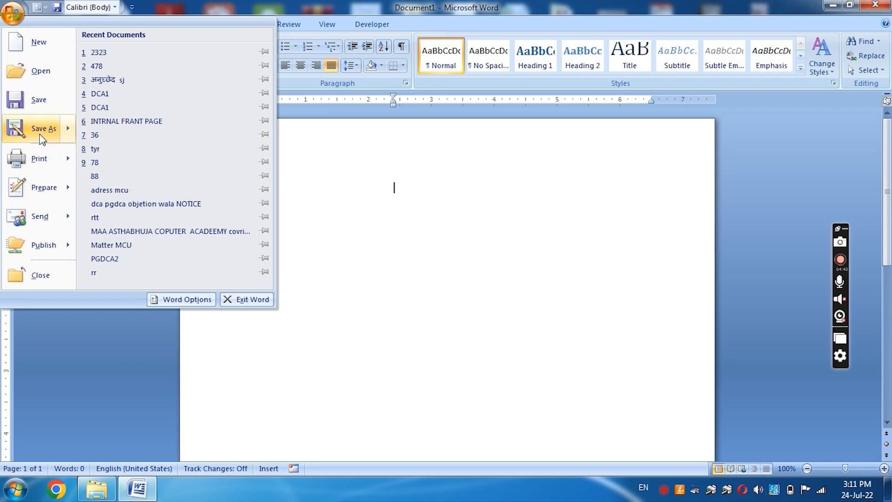
click(38, 103)
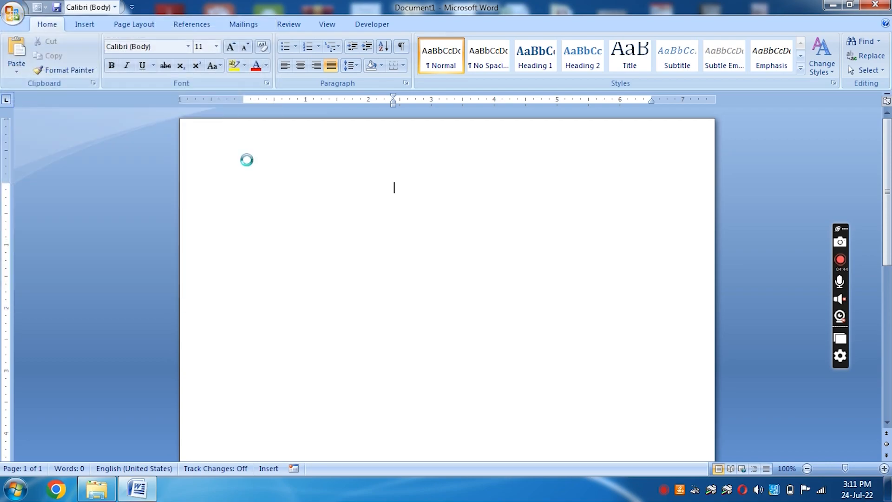
click(55, 136)
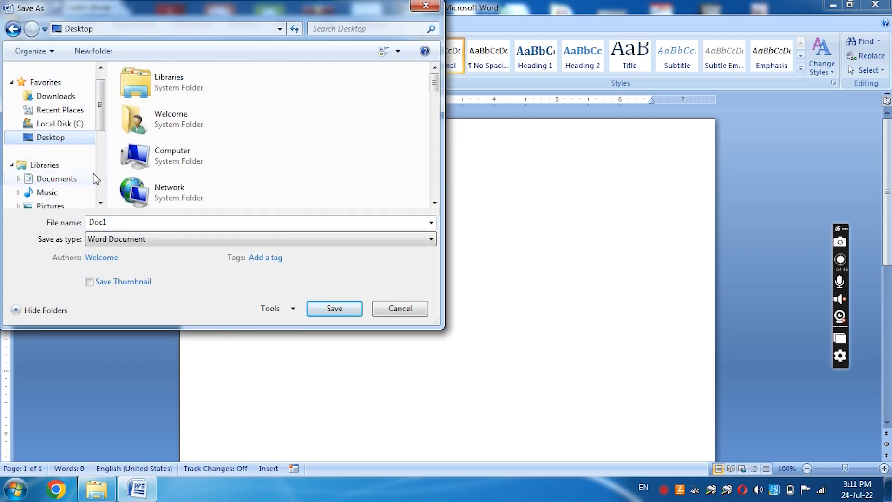
click(133, 221)
key(BackSpace)
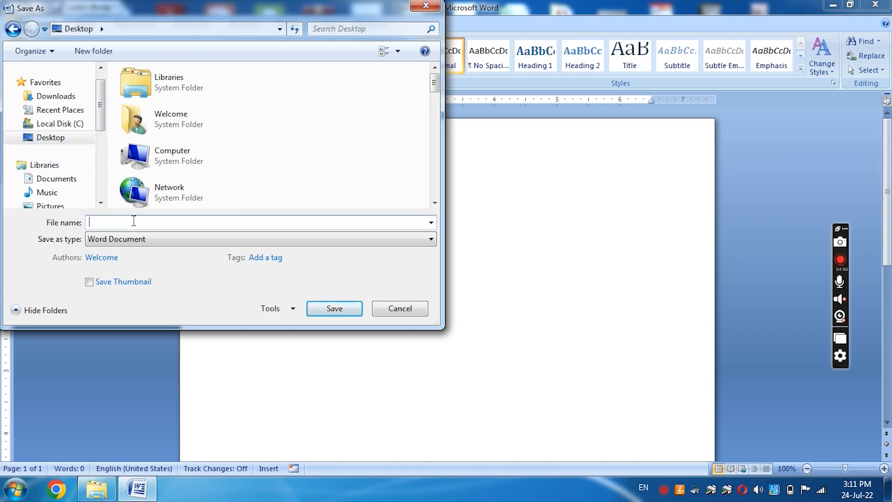
text(789)
click(347, 309)
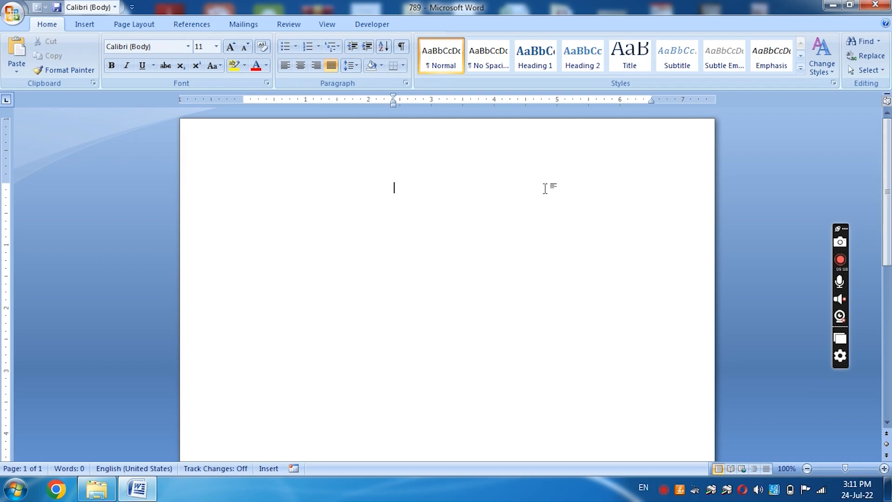
click(132, 7)
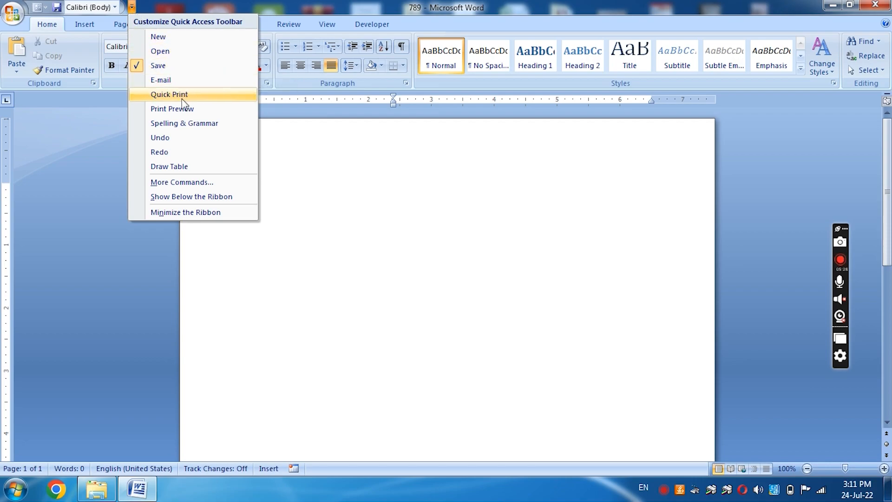
click(305, 178)
click(13, 19)
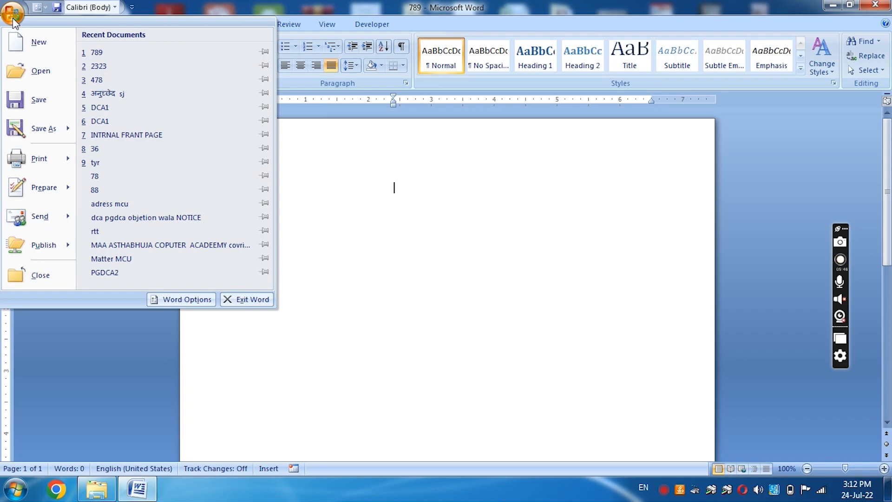
click(87, 10)
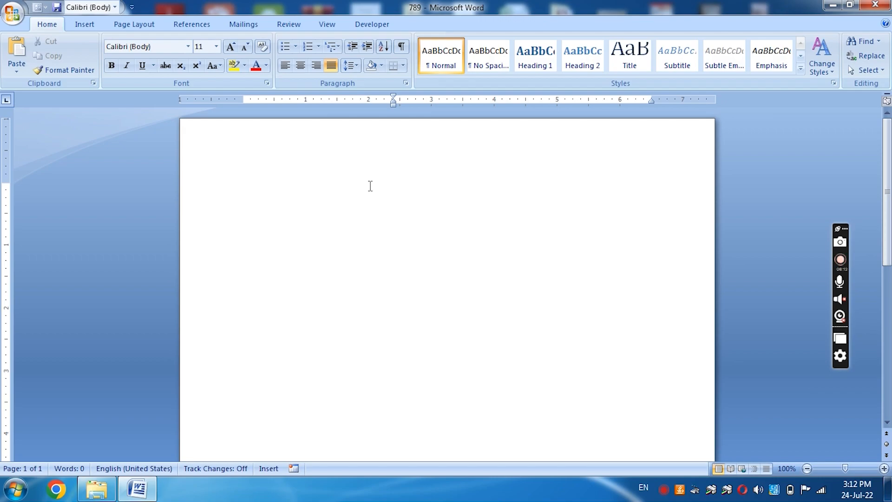
Save document 789 again under its existing name.
click(6, 15)
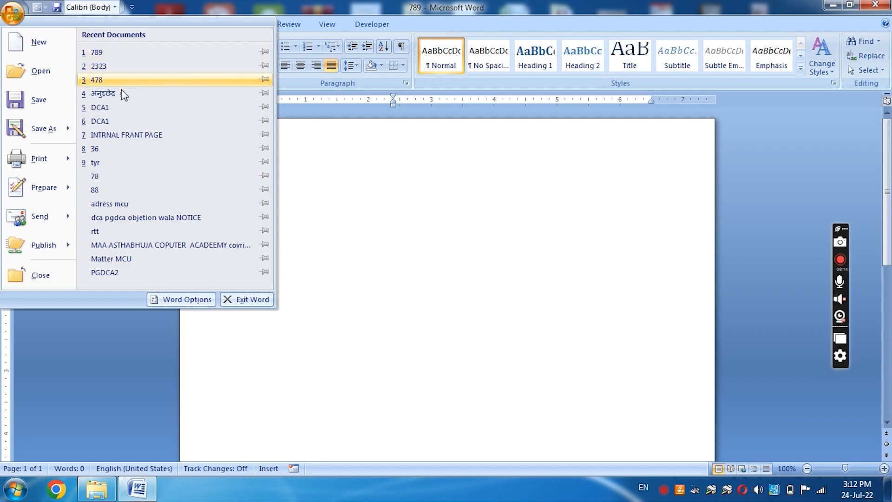
click(47, 109)
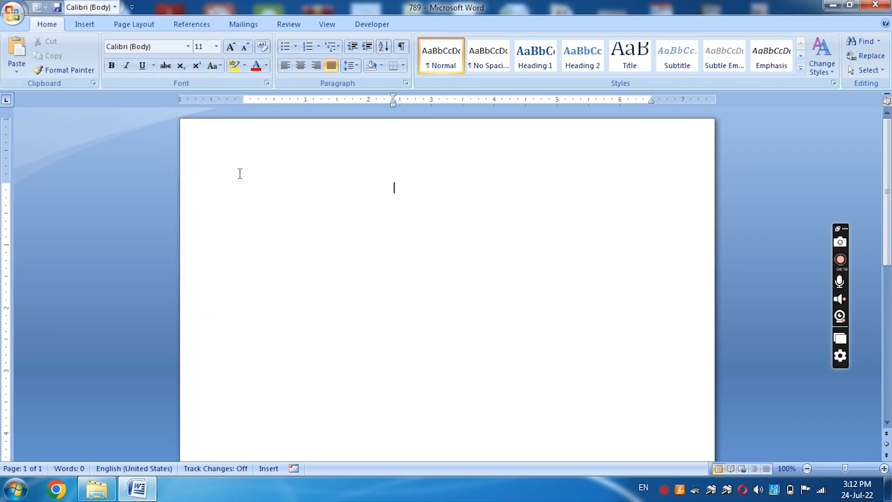
Remove the Save command from the Quick Access Toolbar.
click(132, 7)
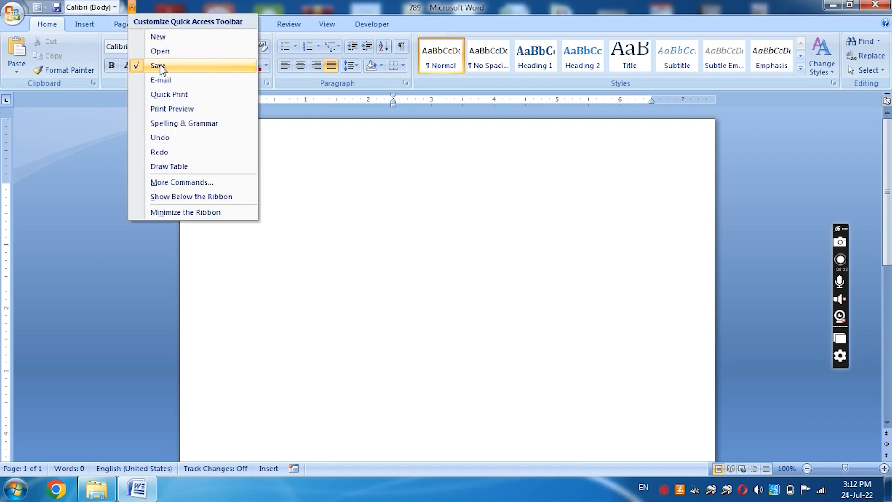
click(394, 187)
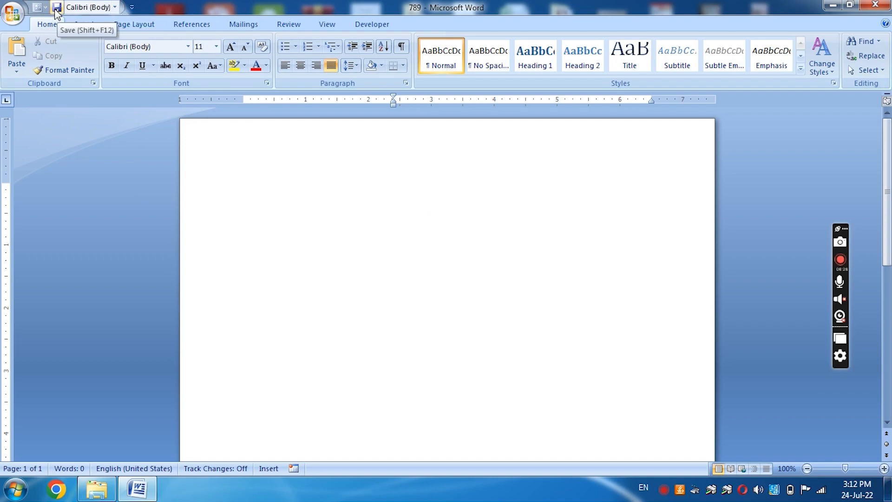
click(132, 7)
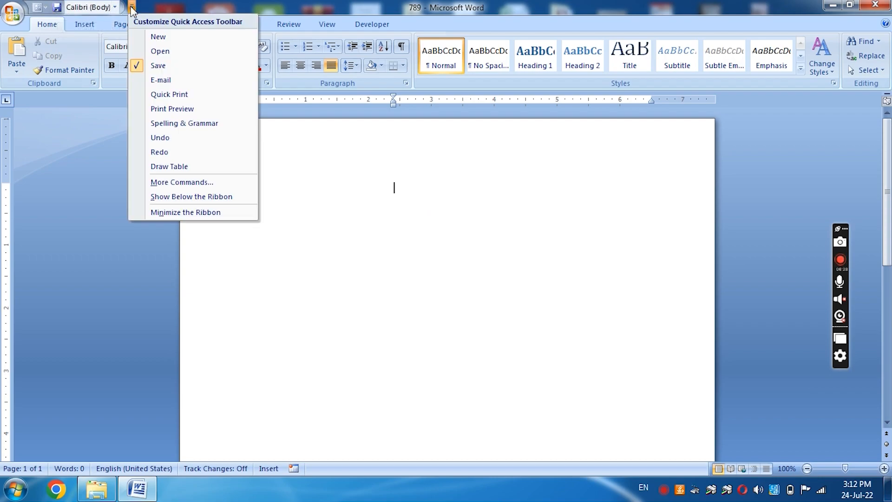
click(136, 65)
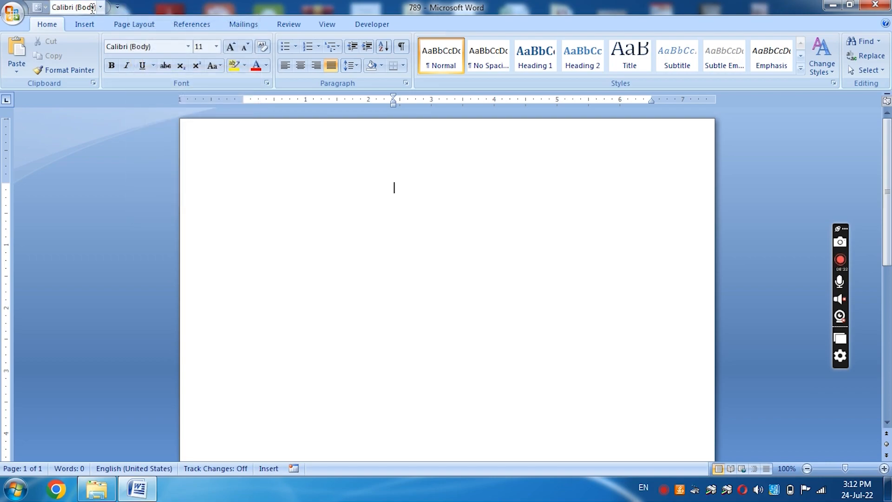
Add the New and Save commands to the Quick Access Toolbar.
click(117, 7)
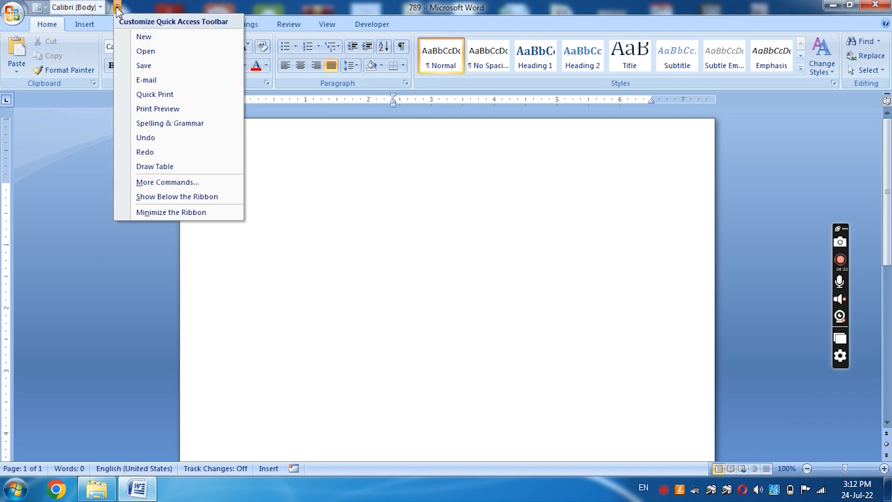
click(123, 38)
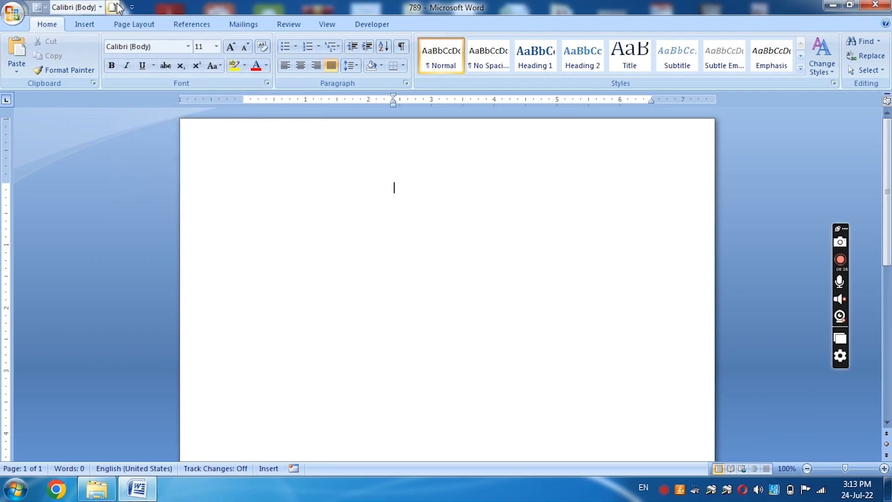
click(132, 7)
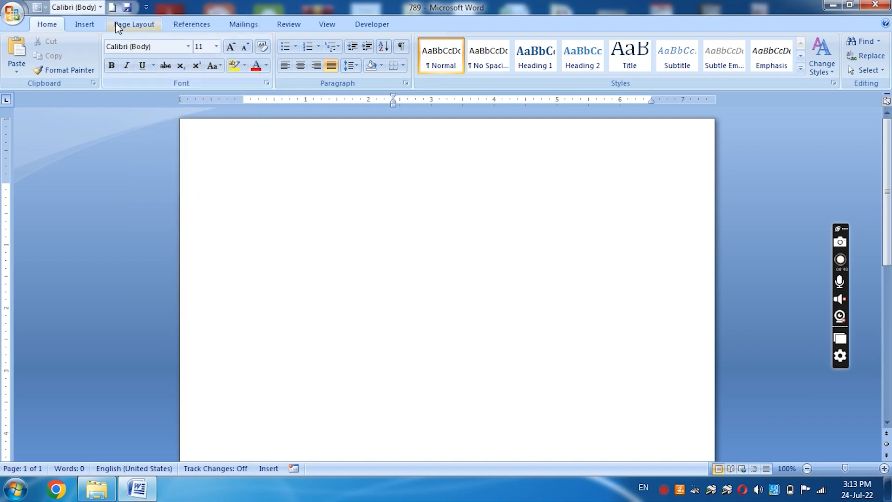
Add the Open command to the Quick Access Toolbar and create a new blank document.
click(146, 7)
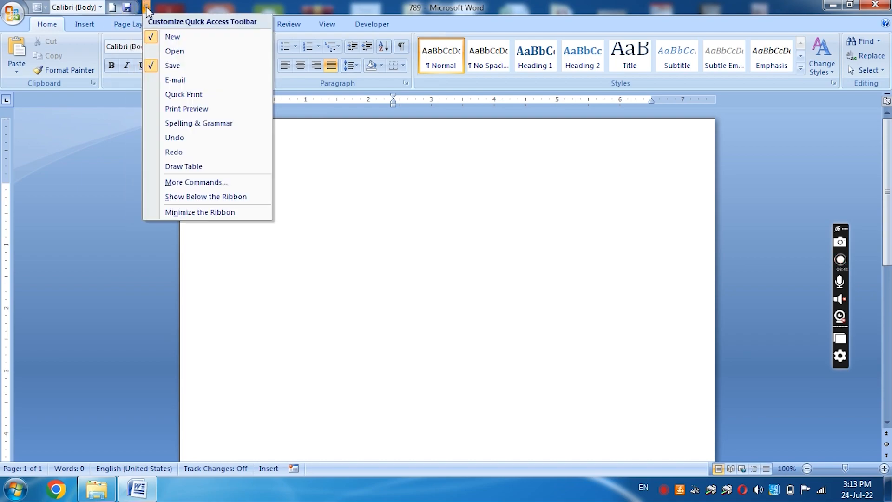
click(174, 51)
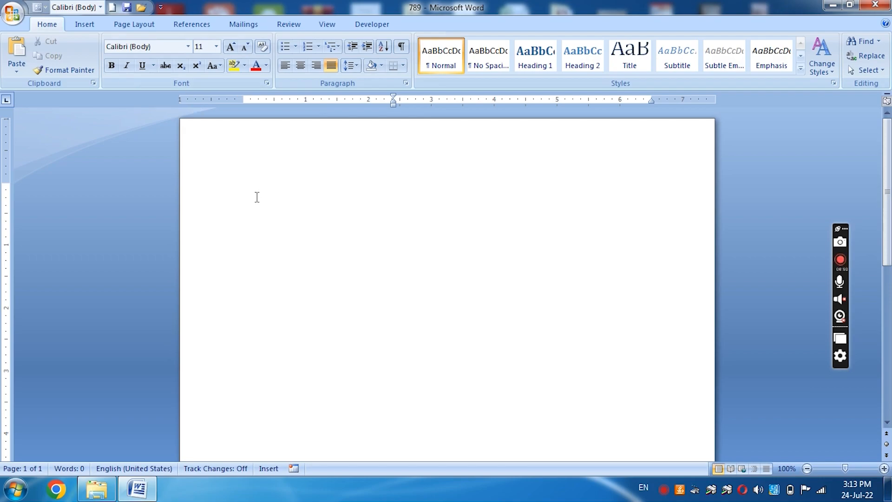
click(112, 8)
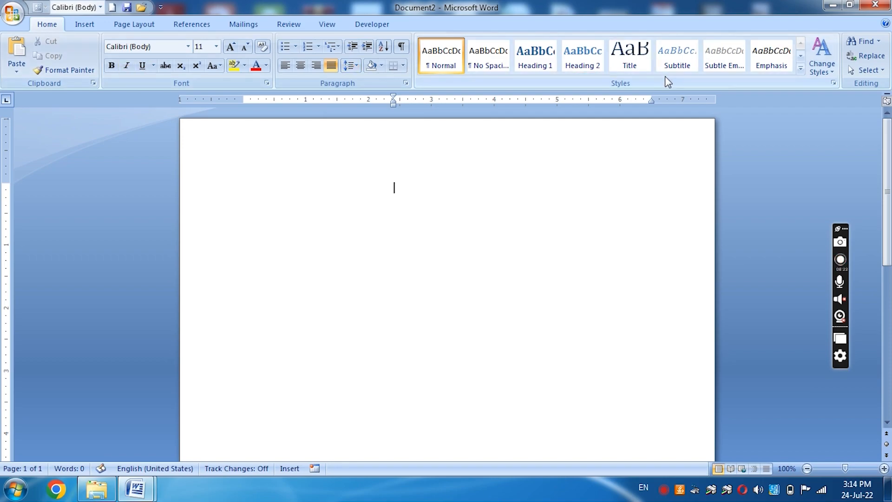
click(87, 26)
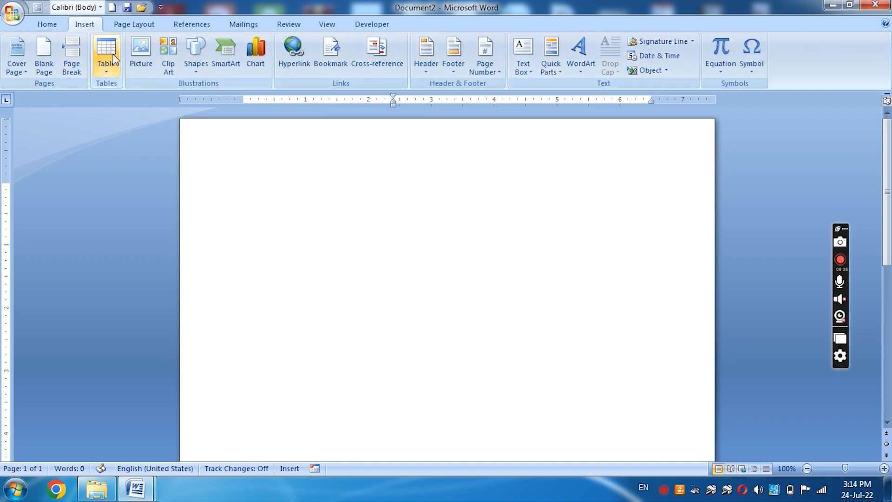
click(134, 25)
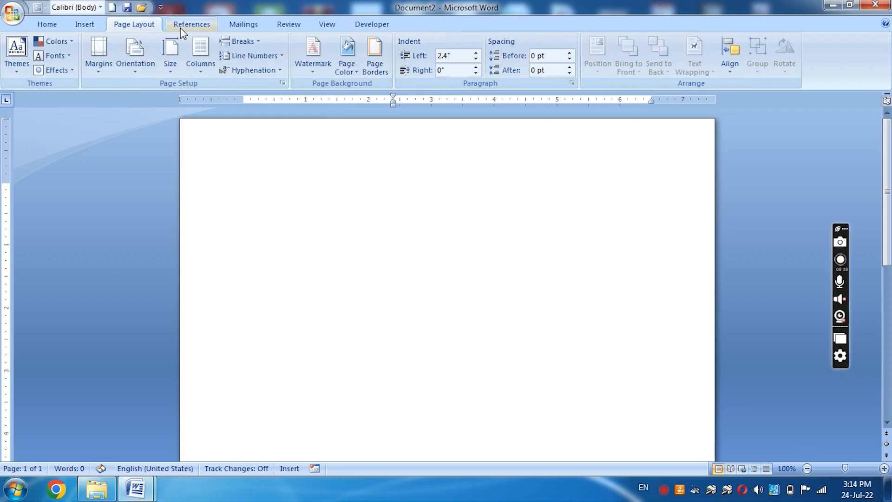
click(79, 26)
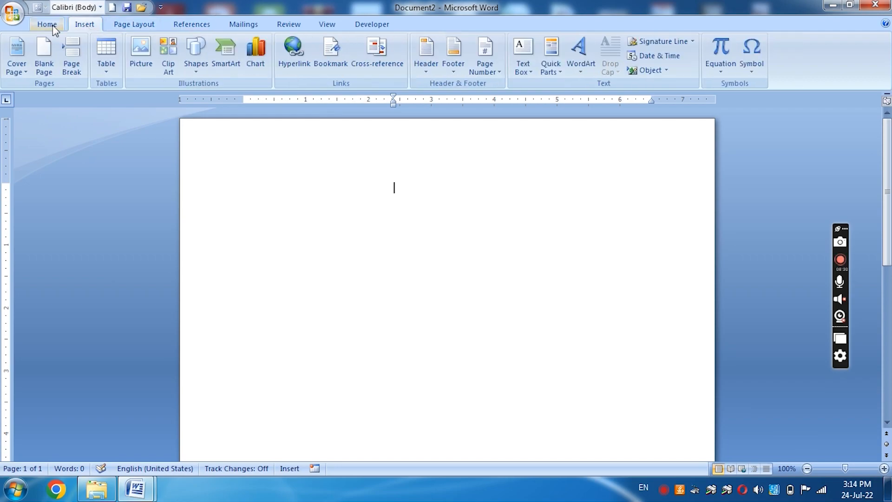
click(48, 25)
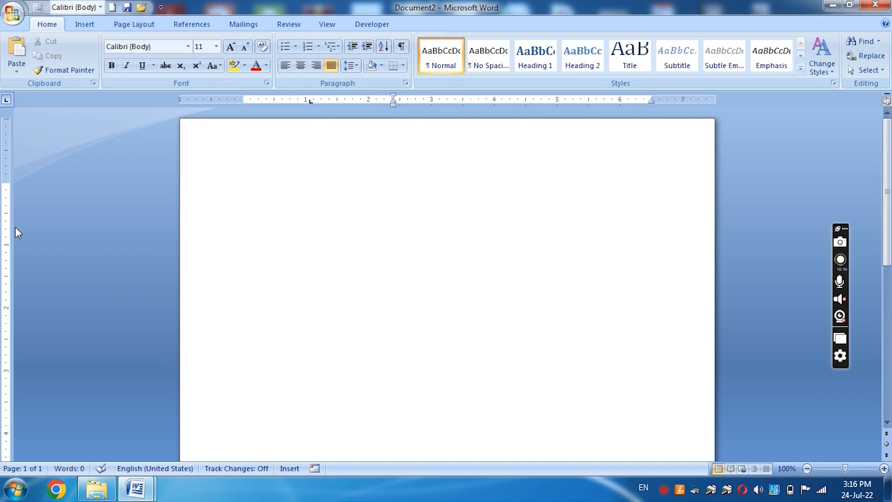
Place a left tab stop at about 0.5 inch and enter the line chgwjhwhjRREHREJHGHJG45HJGJH3JHF34HJ3.
click(272, 99)
text(chgwjhwhj)
key(Caps_Lock)
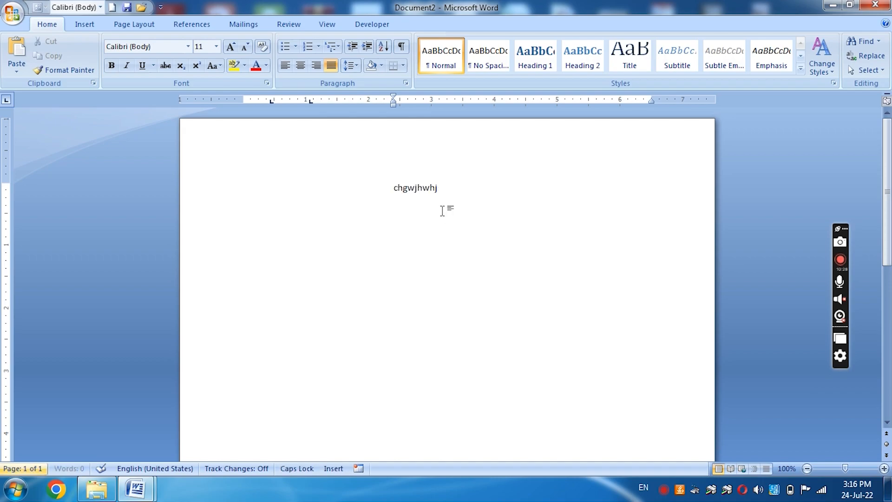
text(RREHREJHGHJG)
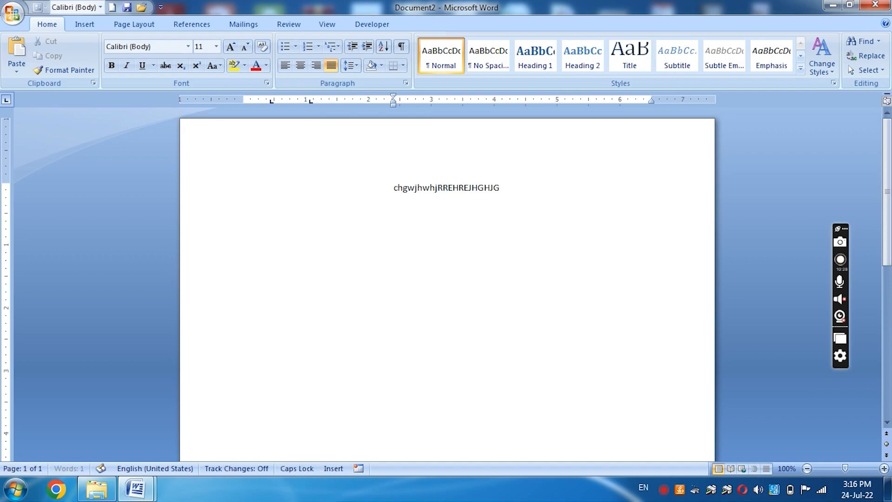
text(45HJGJH3JHF34HJ3)
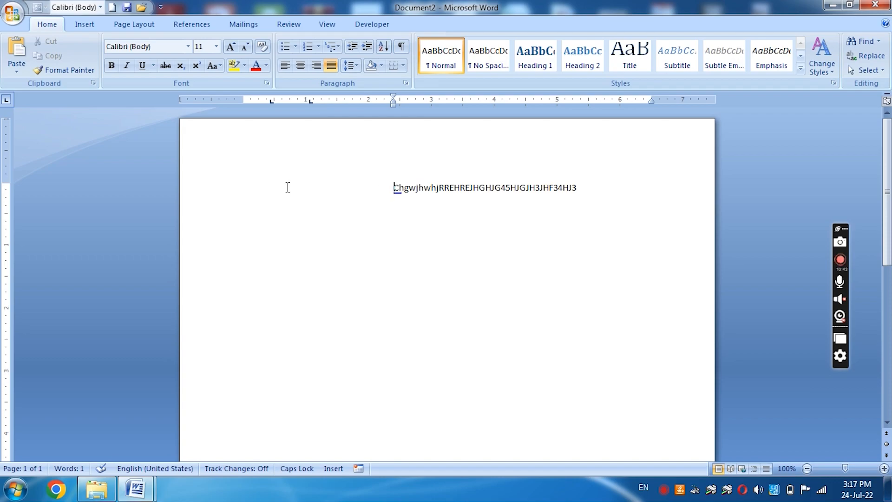
click(202, 187)
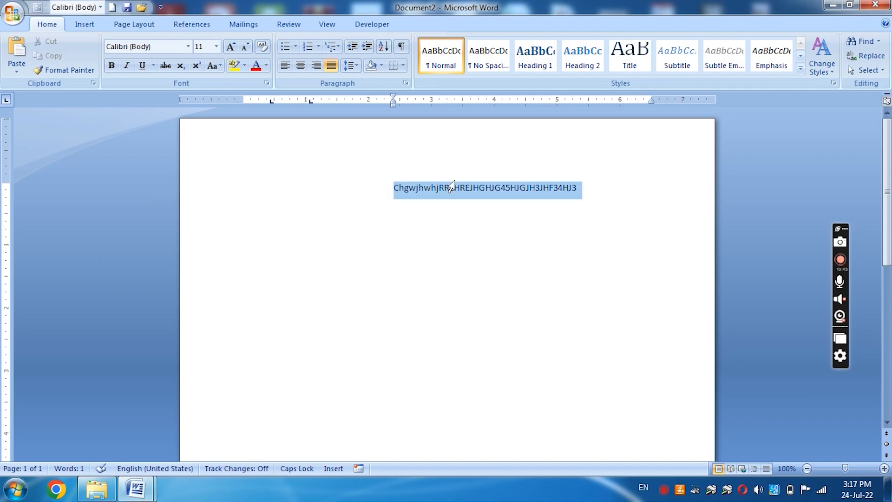
click(390, 189)
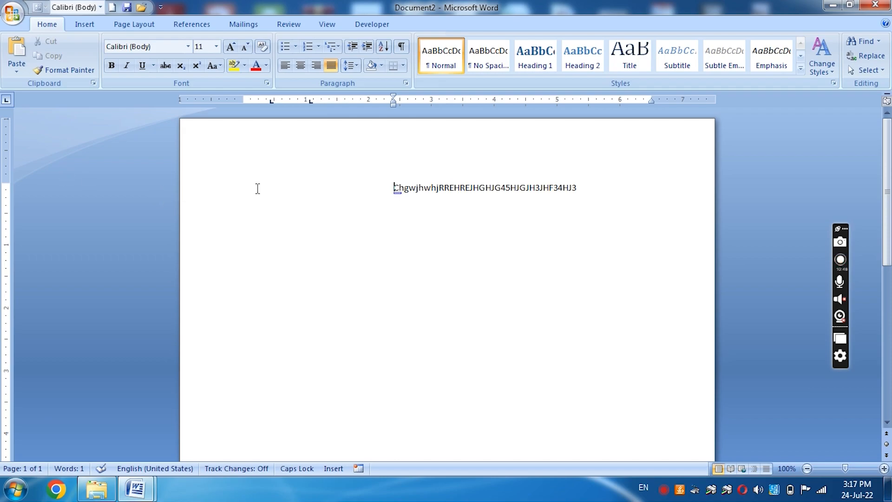
drag(454, 154, 450, 125)
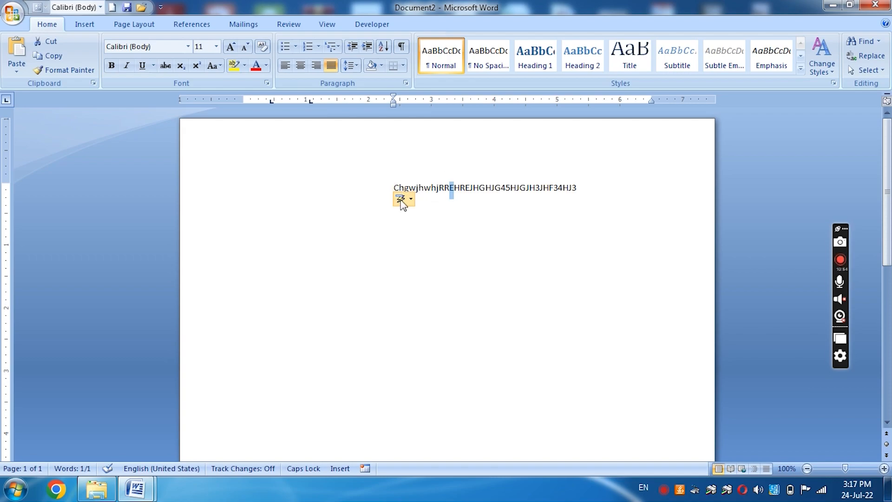
click(390, 189)
click(192, 181)
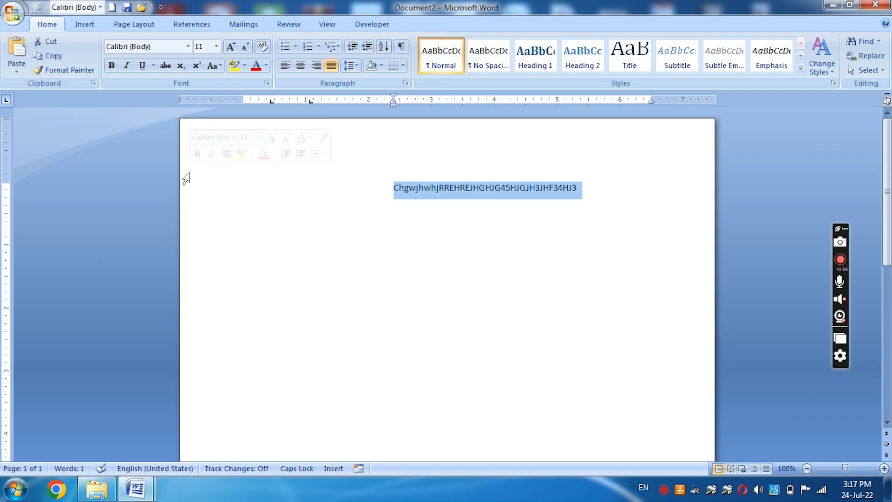
click(392, 188)
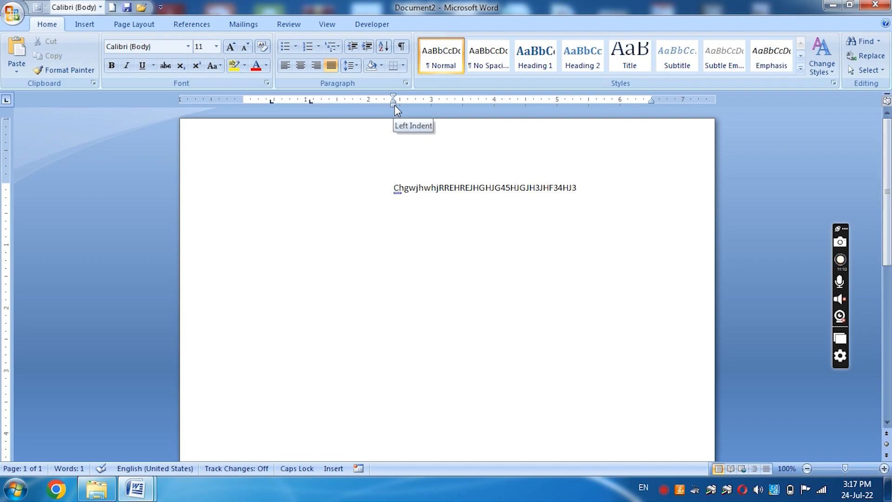
Move the line's left indent about 0.8 inch outside the left margin and reduce the top margin to about 0.15 inch.
drag(395, 105, 193, 126)
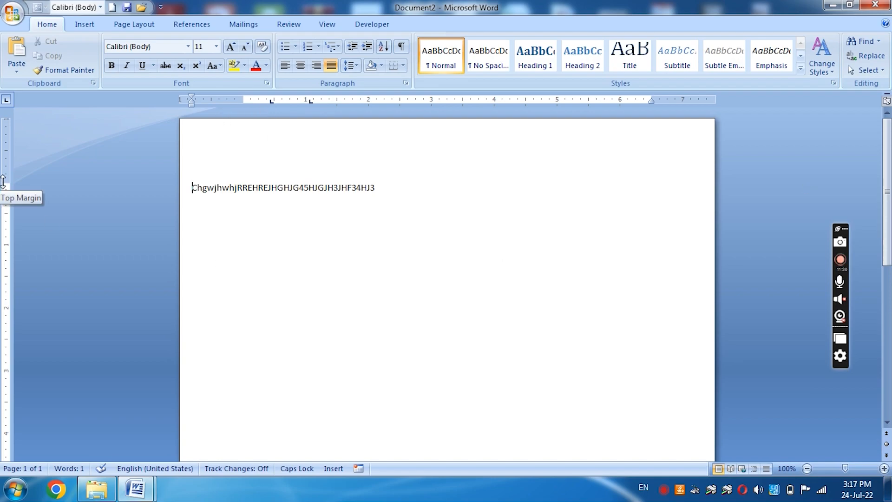
drag(2, 182, 3, 181)
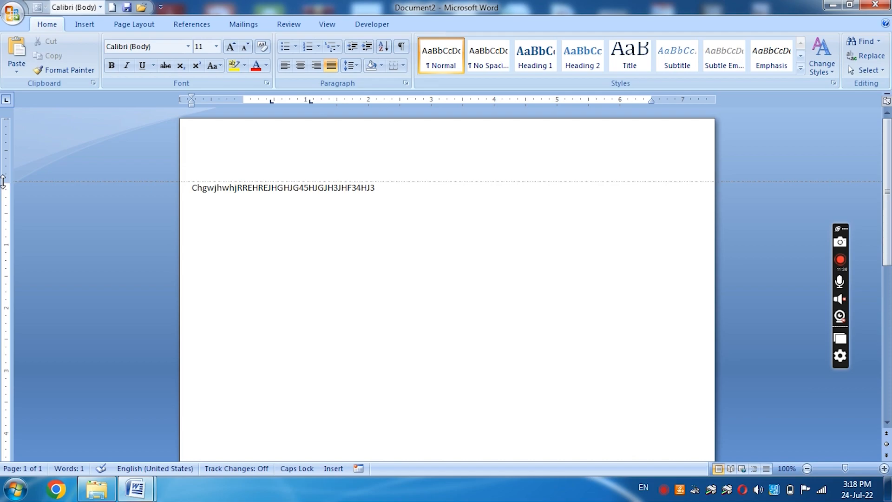
drag(4, 181, 3, 128)
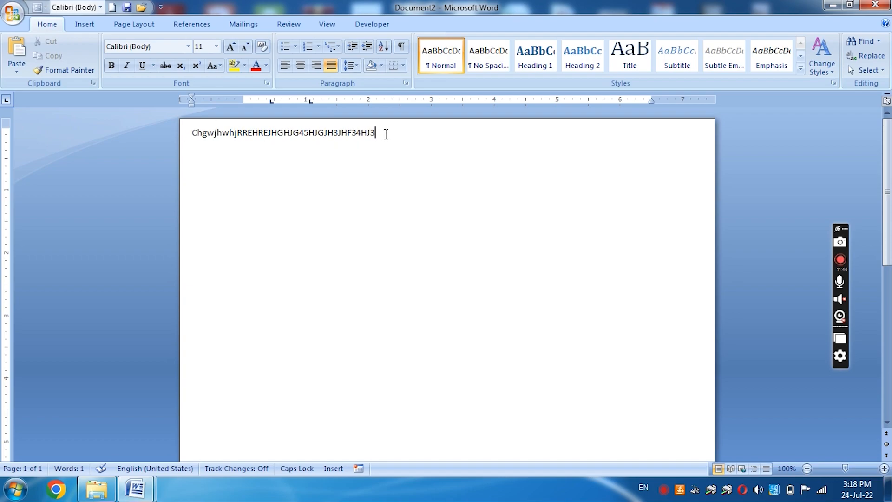
Append JGHJ,JG to the first line and add two lines reading HGJHHJKJKJKLKLKKL and GFHFGJKHJKKJKJ.
text(JGHJ,JG )
text(HGJHHJKJKJKLKLKKL)
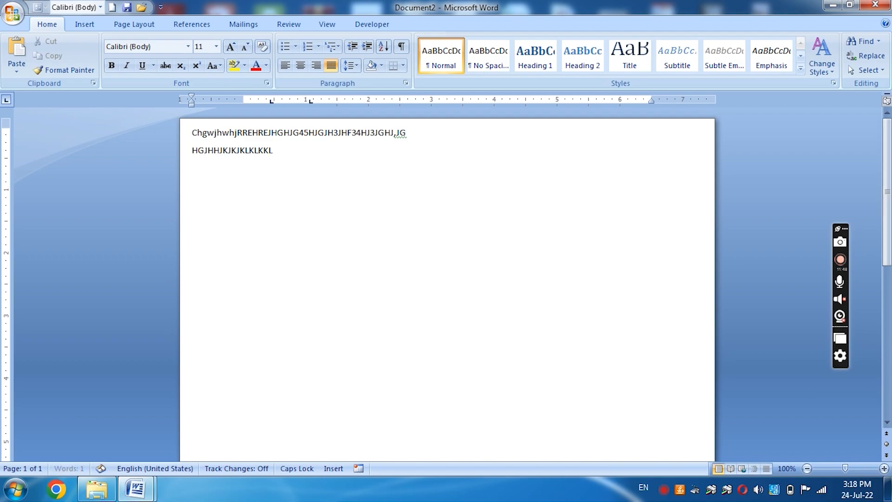
key(Return)
text(GFHFGJKHJKKJKJ)
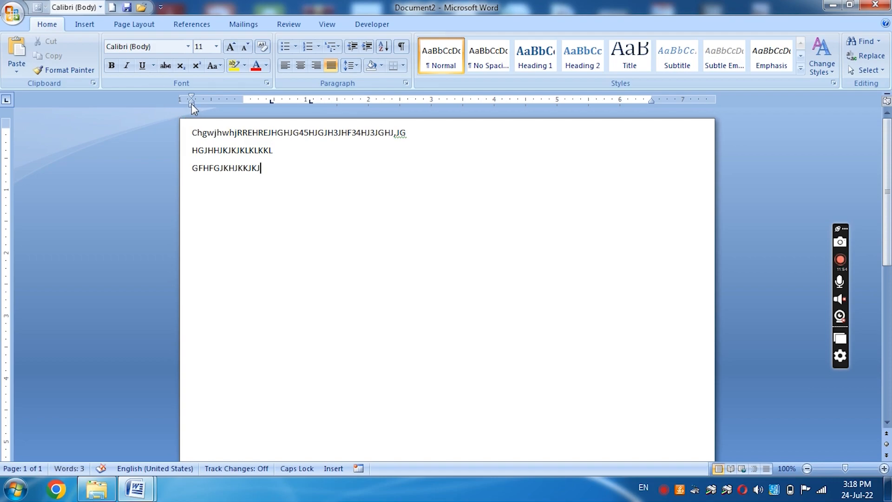
Try indenting the third line by about 0.3 inch and remove that indent again.
drag(192, 104, 213, 103)
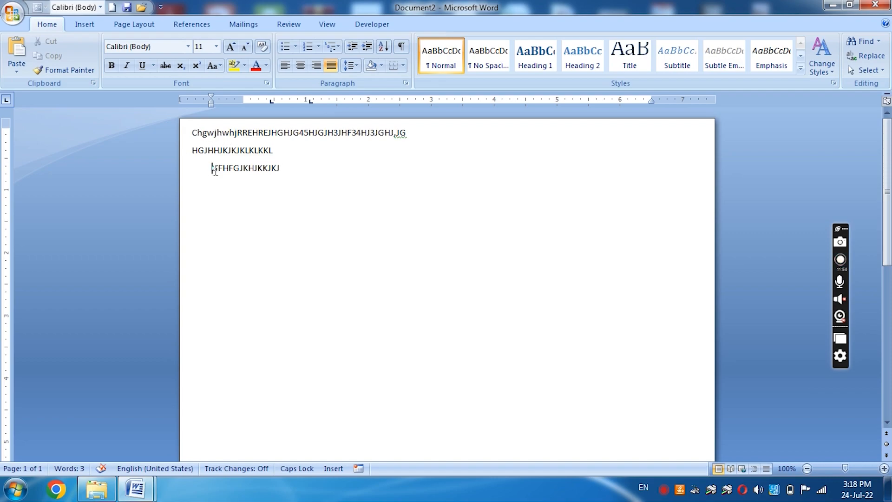
key(Tab)
key(BackSpace)
key(BackSpace)
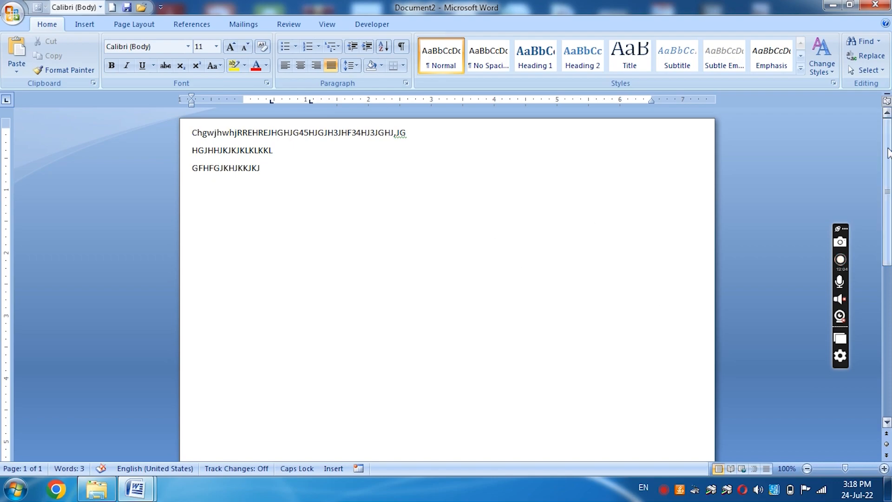
Append VDFFDGSBRSGTBGRRBRBGHGH to the end of the third line.
mouse_move(888, 153)
mouse_down()
mouse_move(887, 172)
mouse_move(885, 142)
mouse_up()
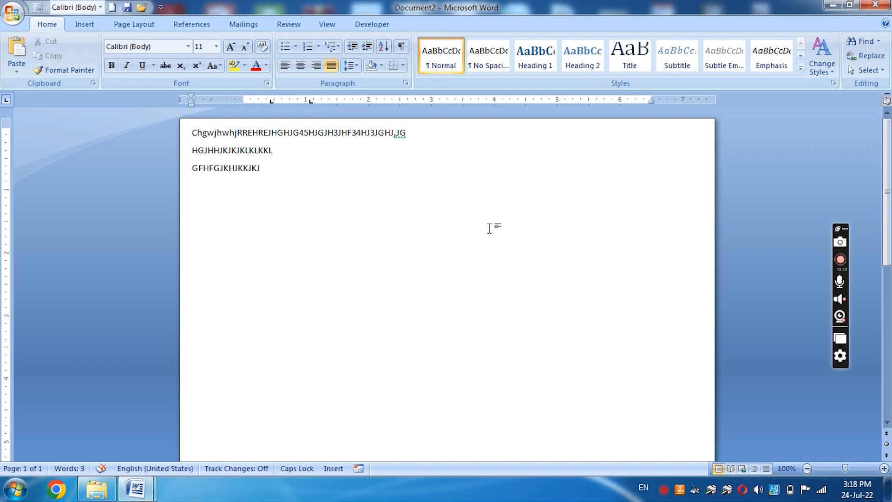
text(VDFFDGSBRSGTBGRRBRBGHGH)
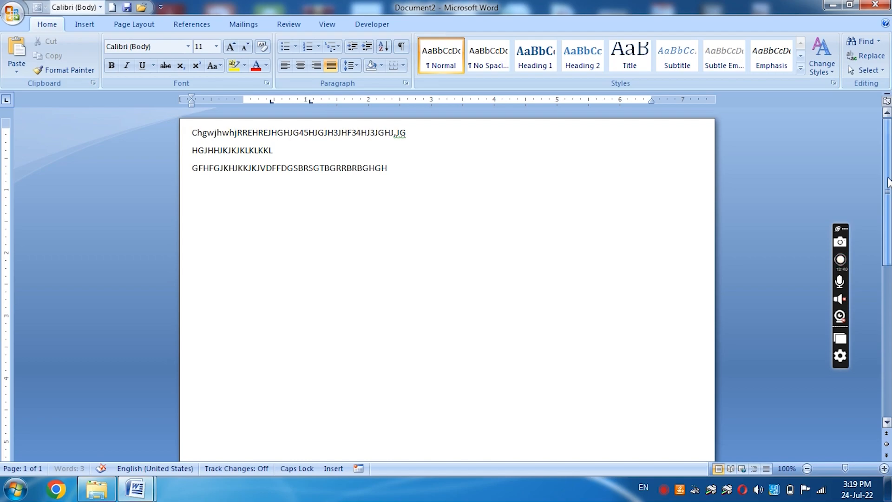
drag(887, 181, 889, 303)
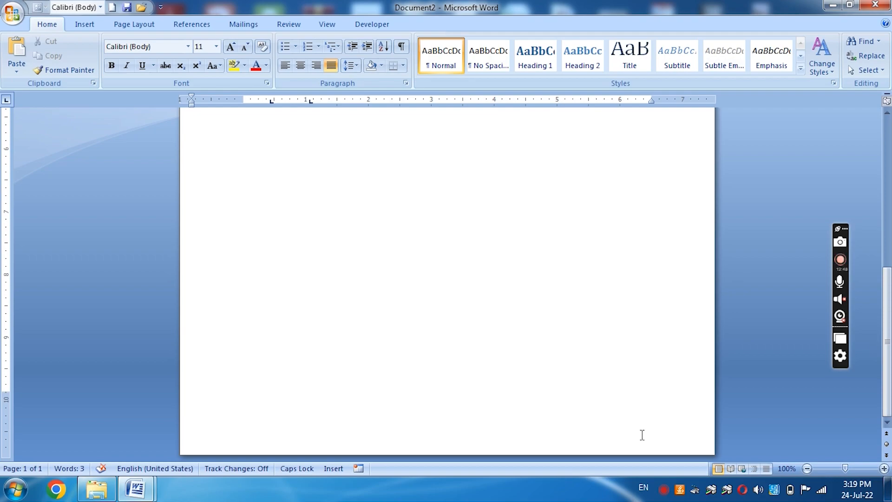
mouse_move(891, 309)
mouse_down()
mouse_move(877, 146)
mouse_move(890, 197)
mouse_move(891, 306)
mouse_move(877, 157)
mouse_move(890, 186)
mouse_move(887, 312)
mouse_move(866, 216)
mouse_move(883, 305)
mouse_up()
scroll(384, 251, up, 5)
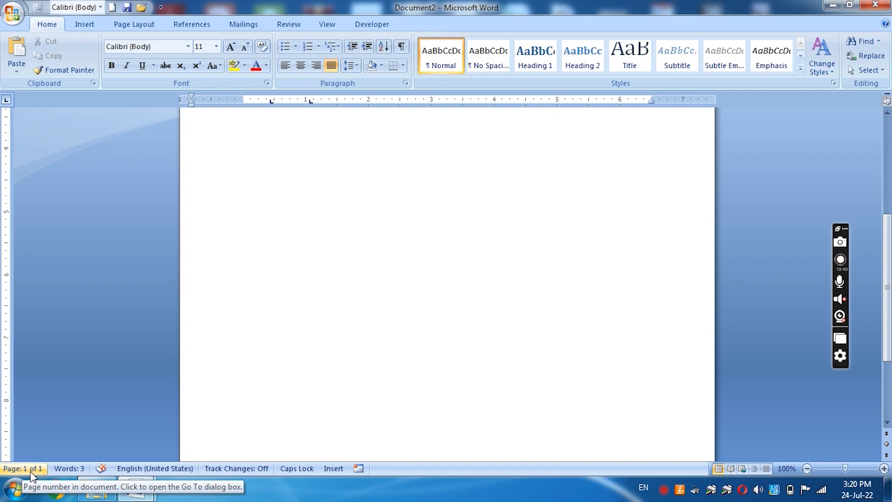
scroll(484, 249, up, 10)
scroll(460, 265, down, 15)
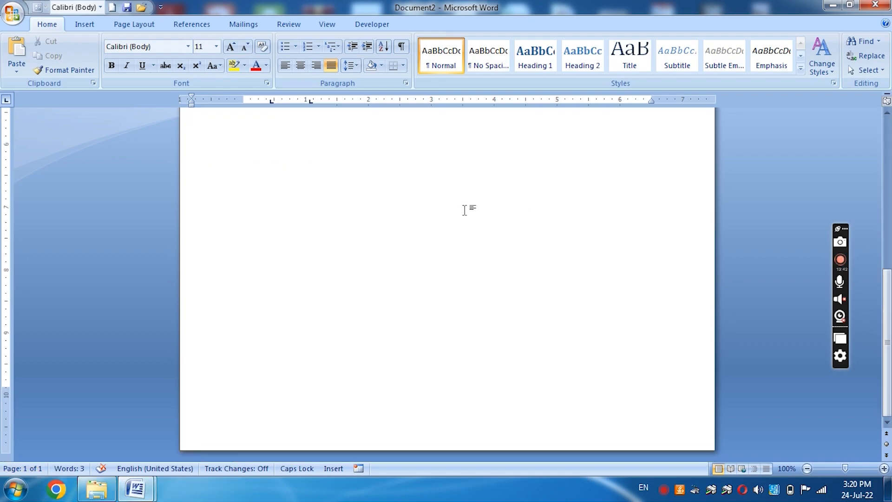
scroll(446, 214, up, 12)
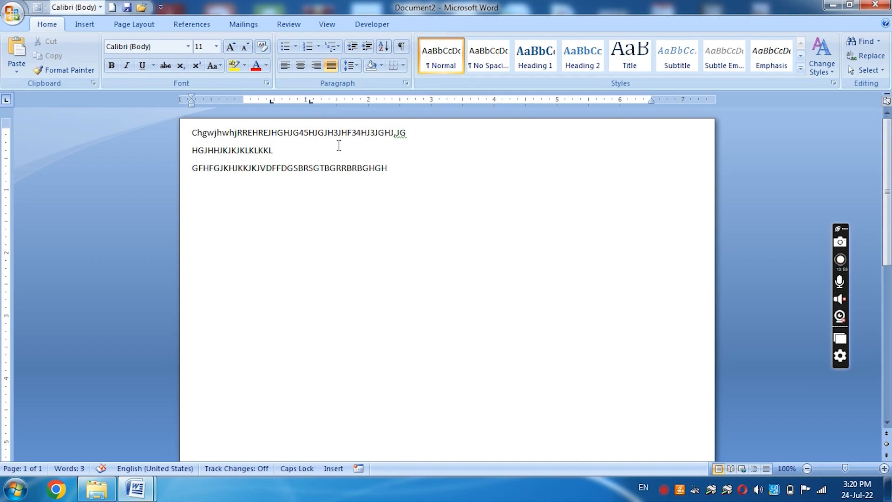
Add the word YUU6YUYU7YUYU at the end of the third line and insert a space before BGHGH.
click(424, 133)
click(392, 174)
text(YUU6YUYU7YUYU)
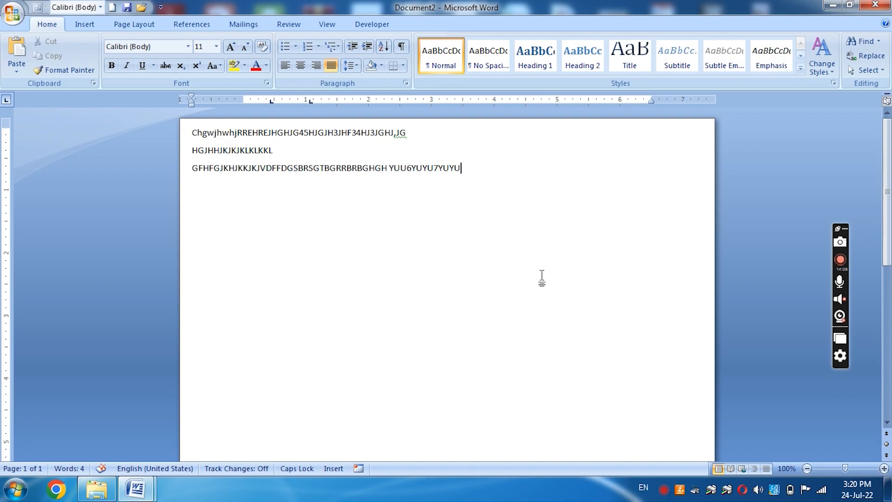
click(358, 170)
click(434, 278)
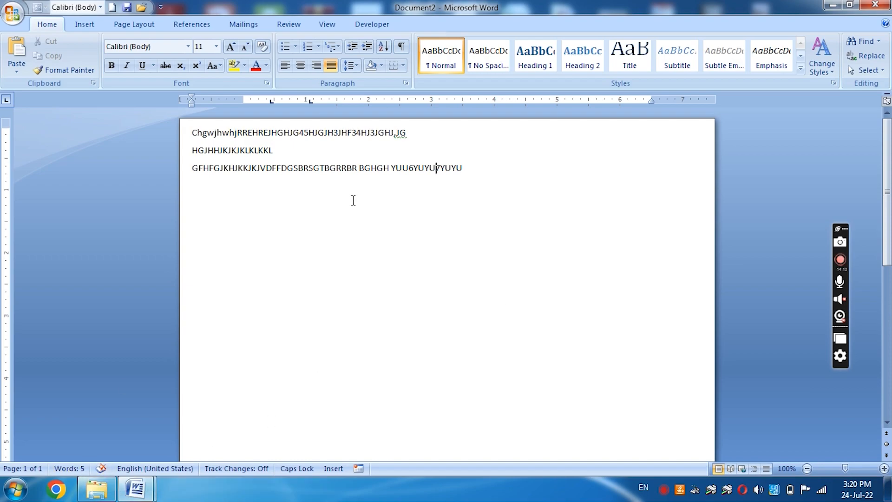
Append GRJJYUJUJU to the end of the third line.
click(358, 170)
click(309, 132)
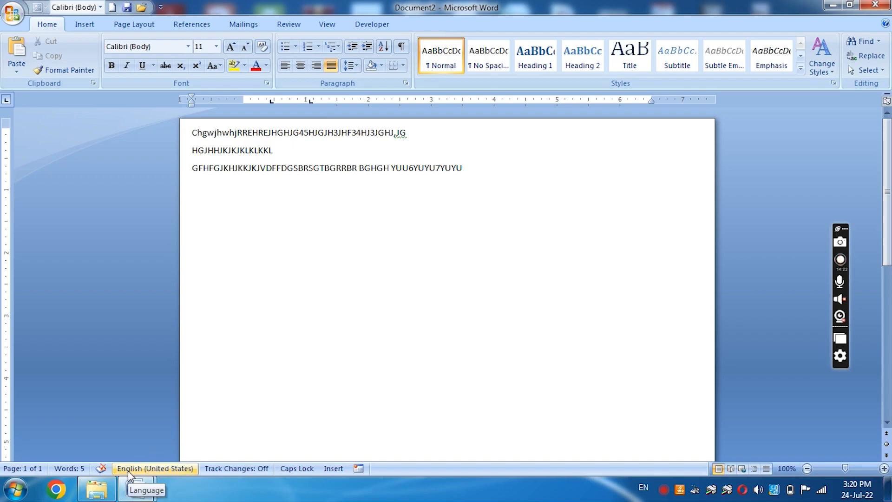
click(476, 185)
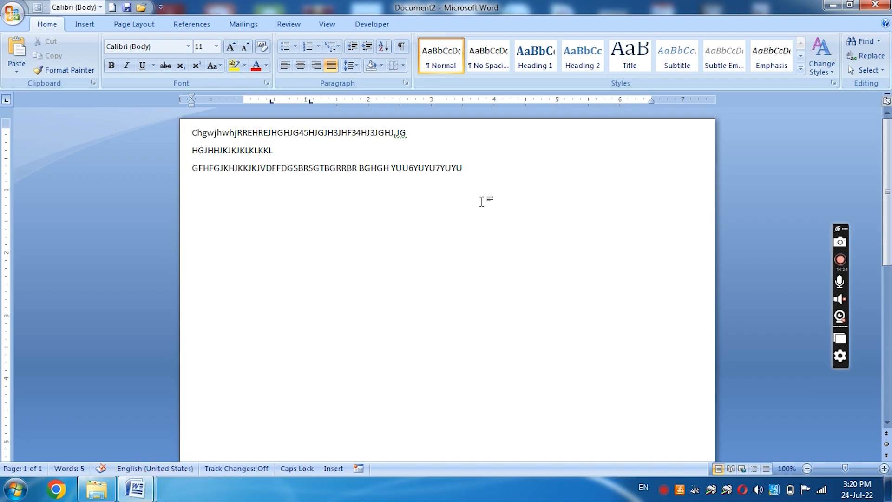
text(GRJJYUJUJU)
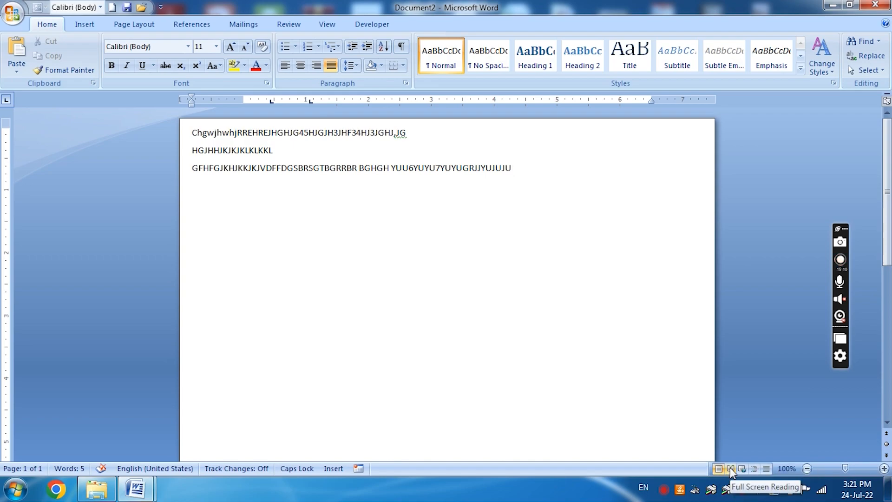
View the document in Full Screen Reading and return to the normal page view.
click(731, 469)
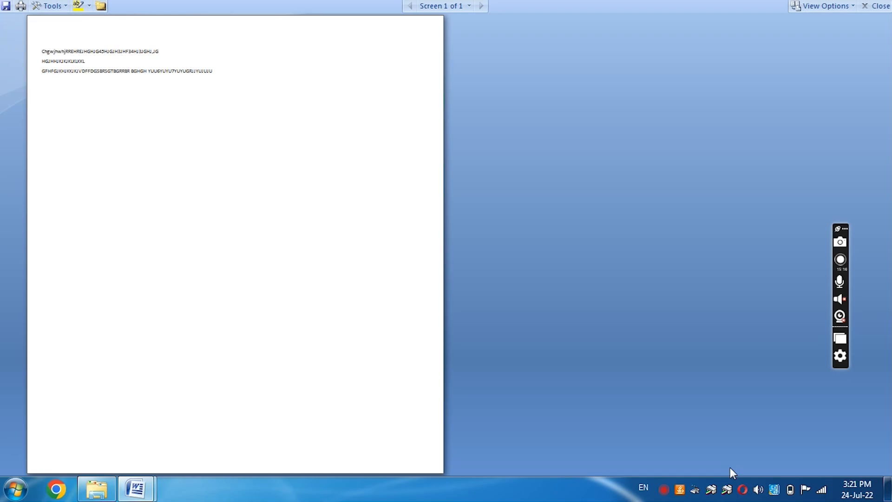
click(880, 6)
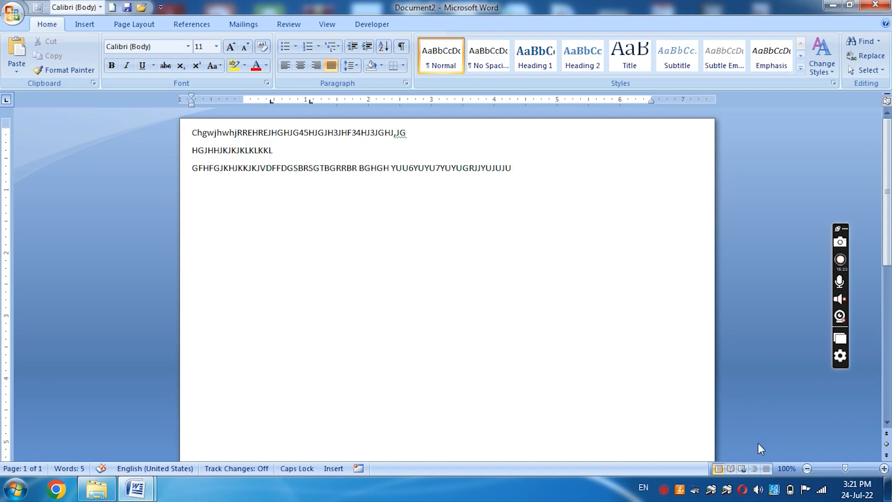
Show the document in the Full Screen Reading view once more and exit it.
click(730, 468)
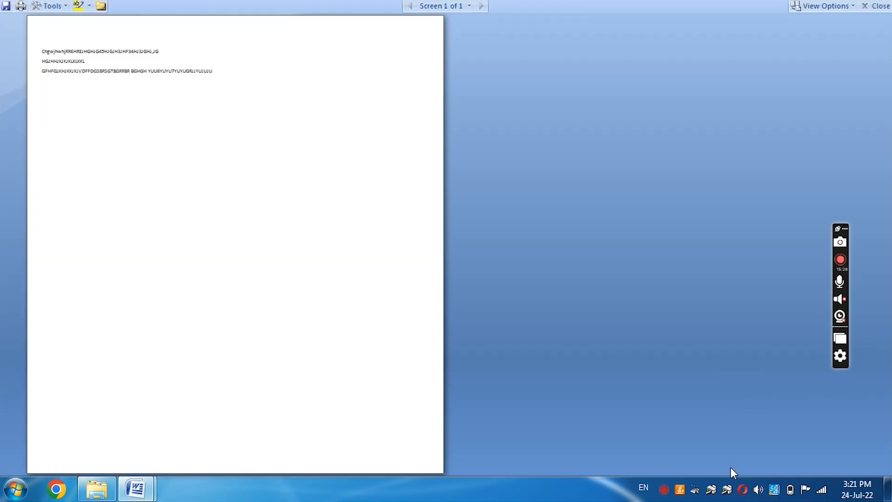
key(Escape)
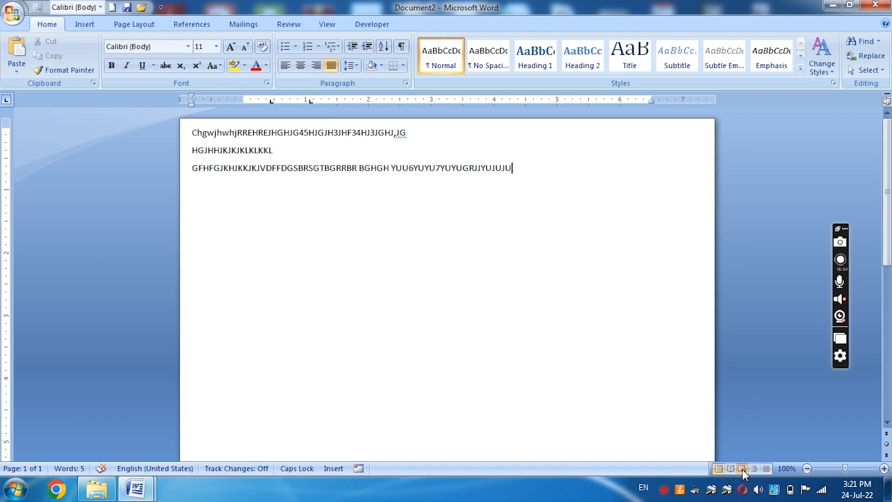
Switch to Web Layout and append GGNHG followed by a long unbroken run of H to the third line.
click(743, 469)
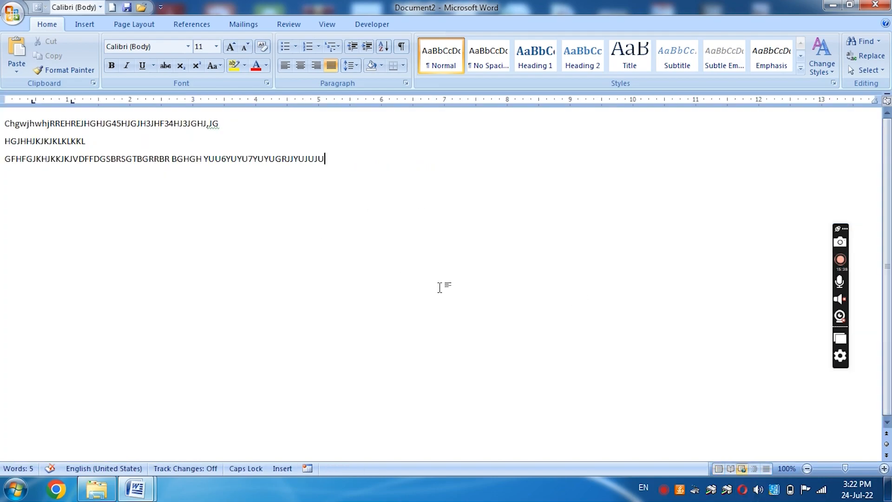
text(GGNHGHHH)
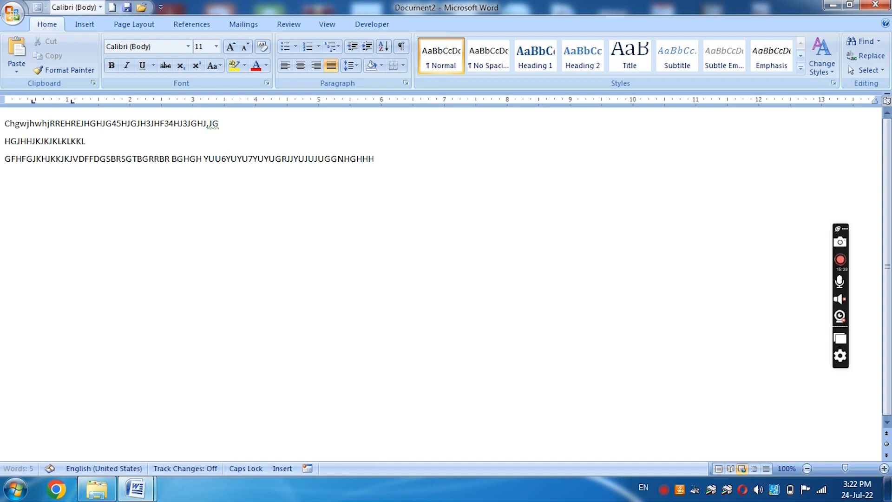
text(HHHHHHHHHHHHHHHHHHHHHHHHHHHHHHHHHHHHHHHHHHHHHHHHHHHHHHHHHHHHHHHHHHH)
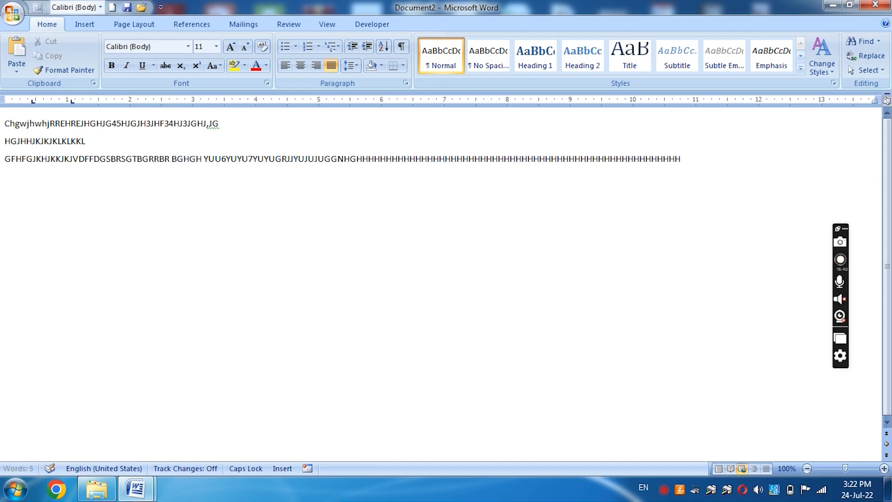
text(HHHHHHHHHHHHHHHHHHHHHHHHHHHHHHHHHHHHHHHHHHHHHHHHHHHHHHHHHHHHHHHHHHHHHHHHHHHHHHHHHHHHHHHHHHHH)
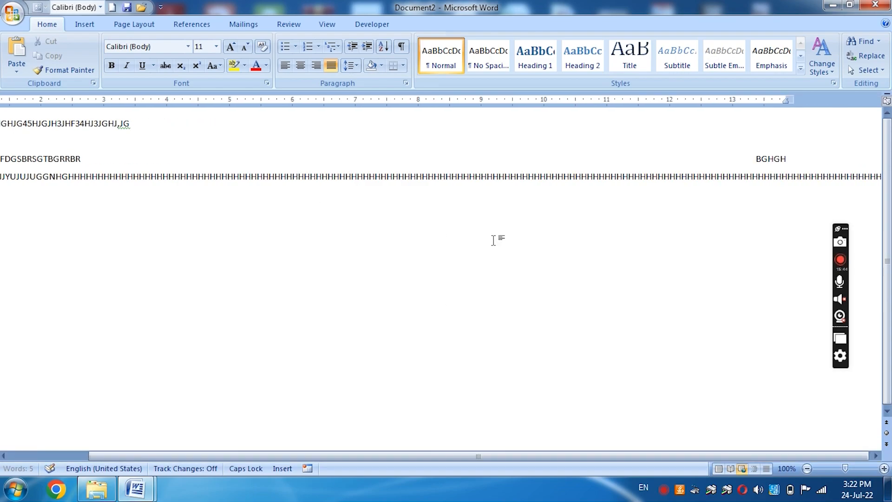
In Outline view, append YUJURYJ to the last paragraph, add the paragraphs UYRJYUU, RTHRTHHTY and YYYUTUUUY, and close the view.
click(753, 468)
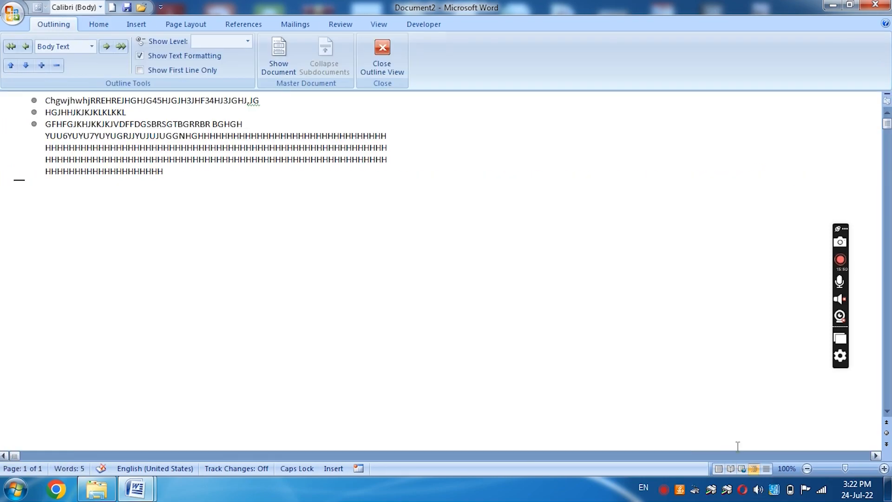
text(HYUJURYJ)
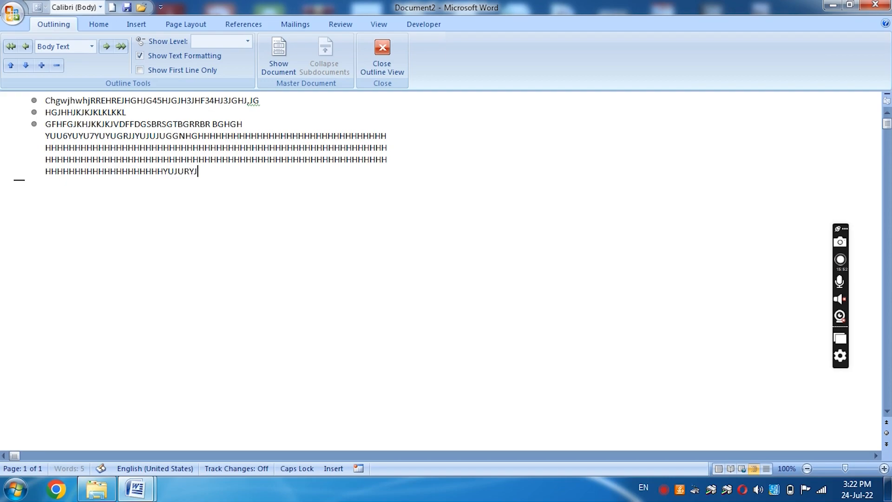
key(Return)
text(UYRJYUU)
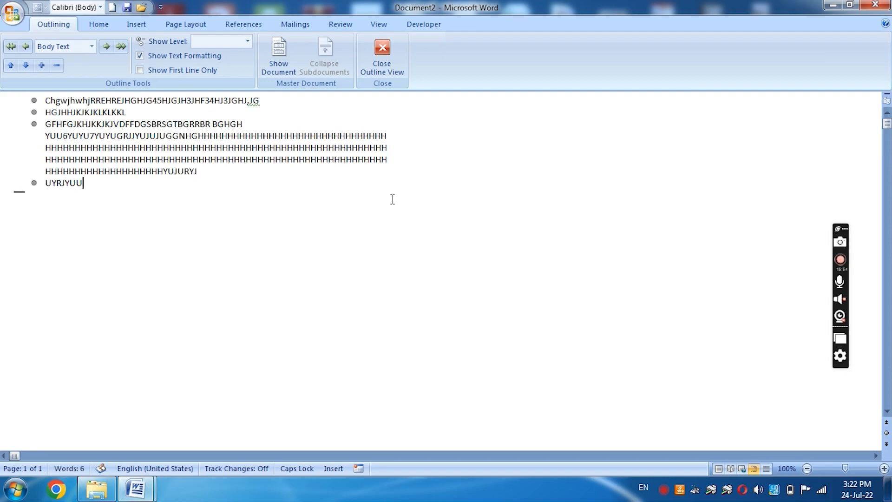
key(Return)
text(RTHRTHHTY)
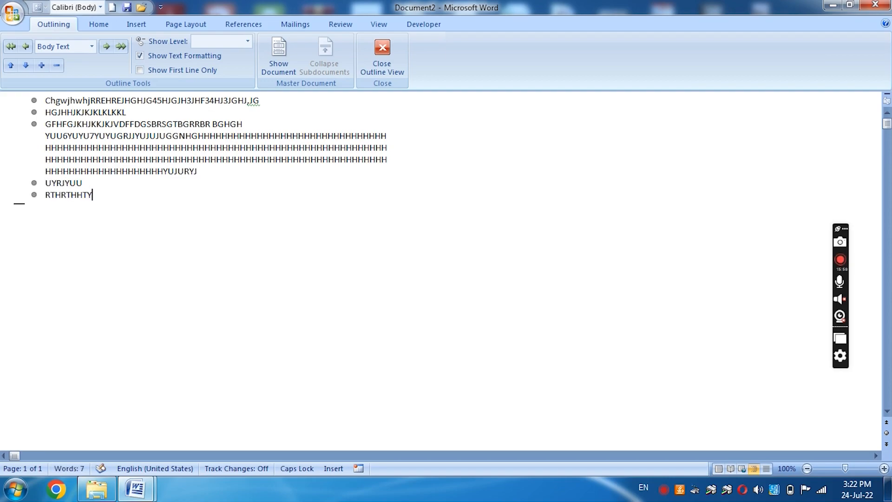
key(Return)
text(YYYUTUUUY)
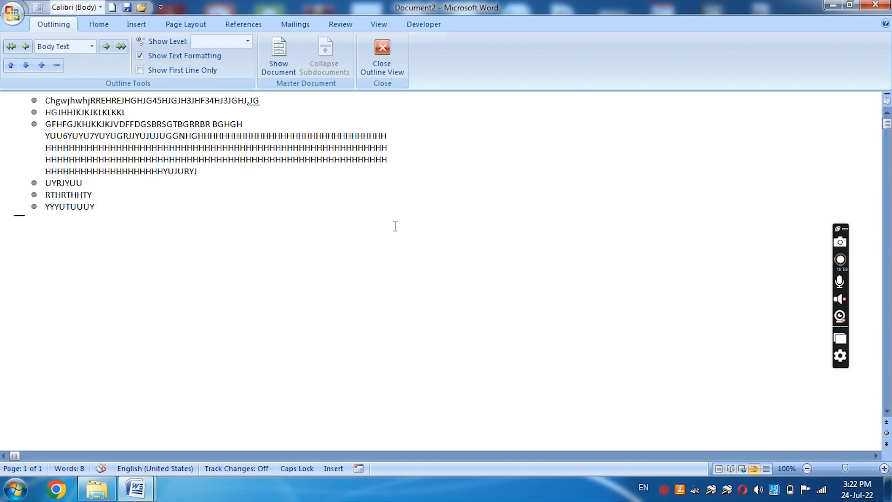
click(384, 59)
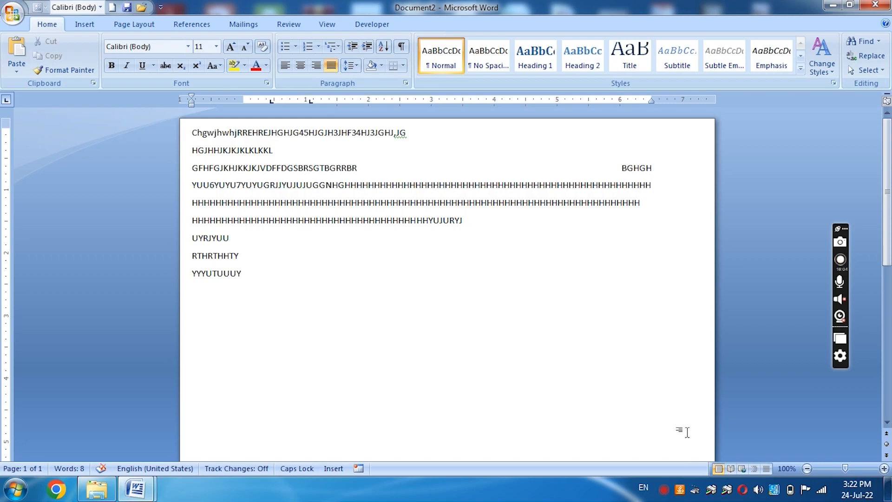
View the document in Draft and return to Print Layout.
click(766, 469)
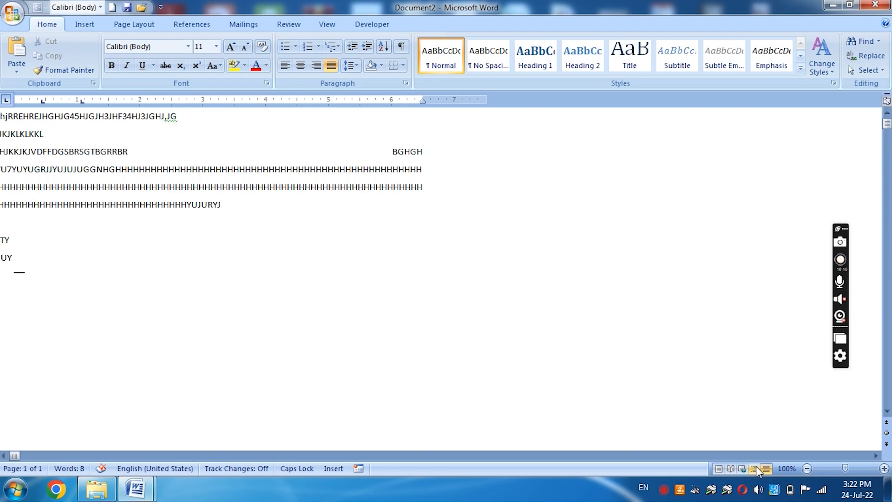
click(718, 469)
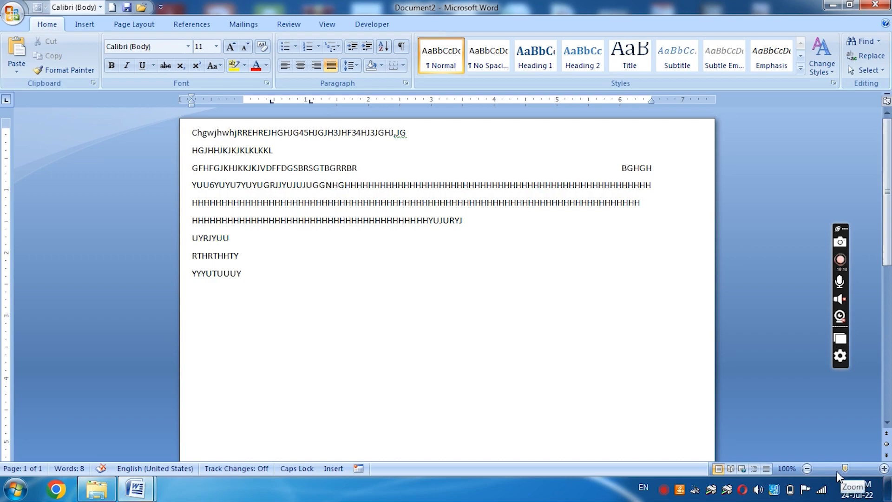
Zoom the document out to 90%, back to 100%, and step by step in to about 230%.
click(806, 468)
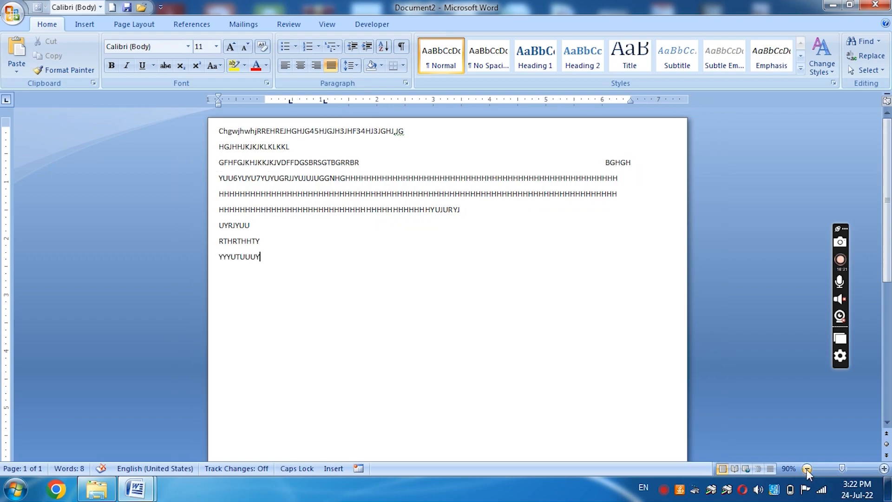
click(884, 468)
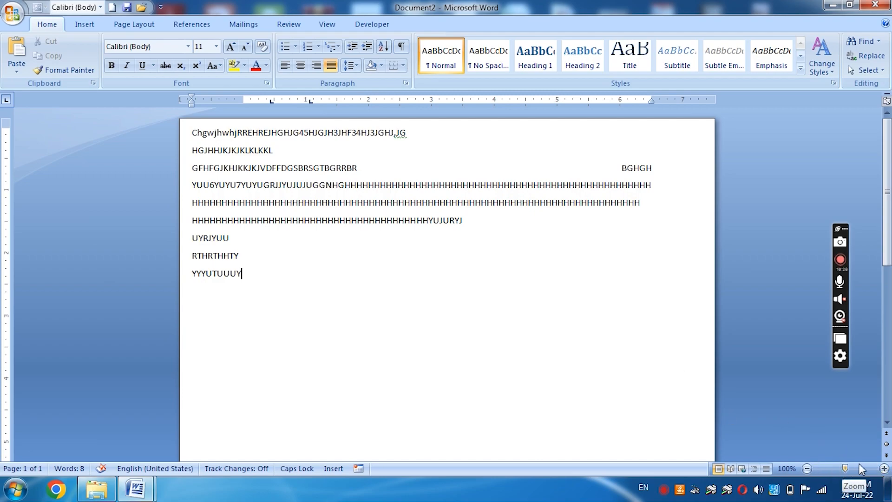
click(885, 469)
click(885, 468)
click(885, 468)
click(884, 468)
click(884, 468)
click(885, 469)
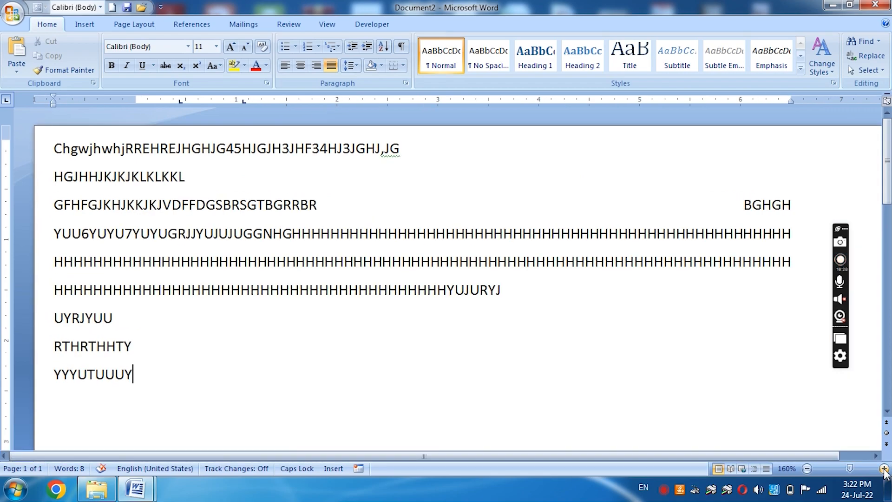
click(884, 468)
click(885, 468)
click(885, 468)
click(884, 469)
click(884, 468)
click(885, 469)
click(884, 469)
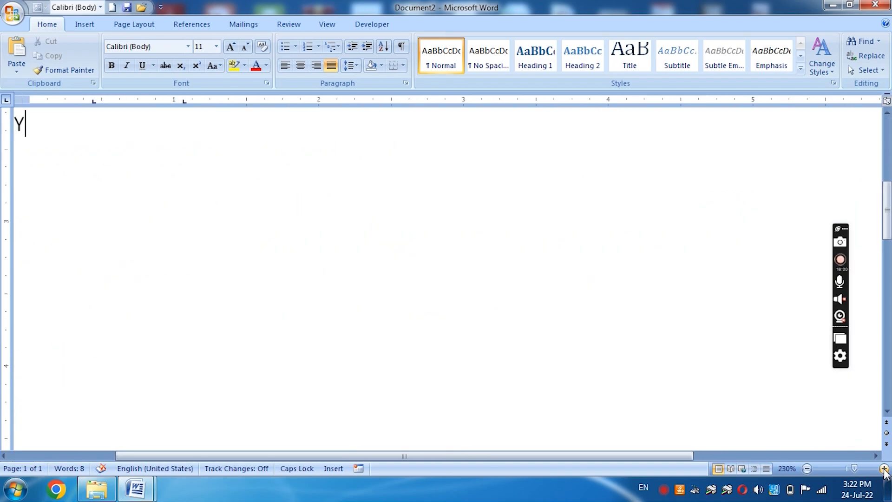
click(884, 469)
Zoom the document out step by step to 90% and bring it back to 100%.
click(809, 468)
click(809, 468)
click(809, 468)
click(809, 467)
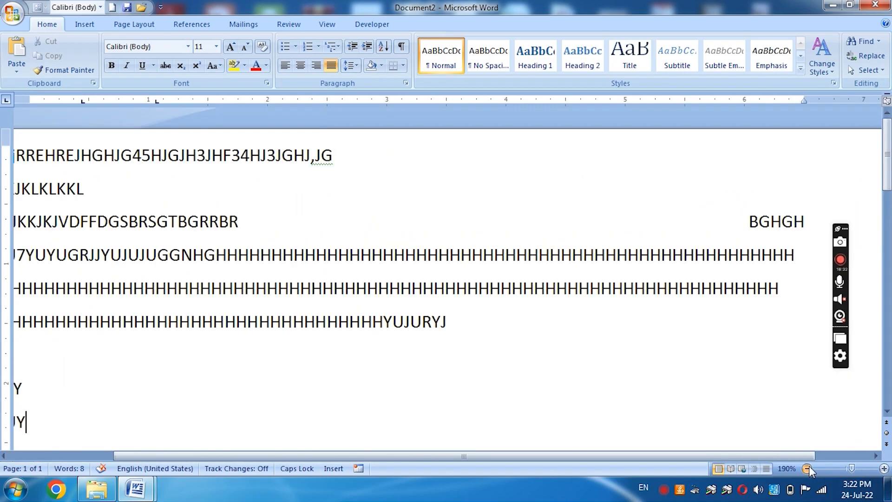
click(809, 468)
click(809, 468)
click(809, 467)
click(809, 468)
click(809, 468)
click(809, 467)
click(807, 469)
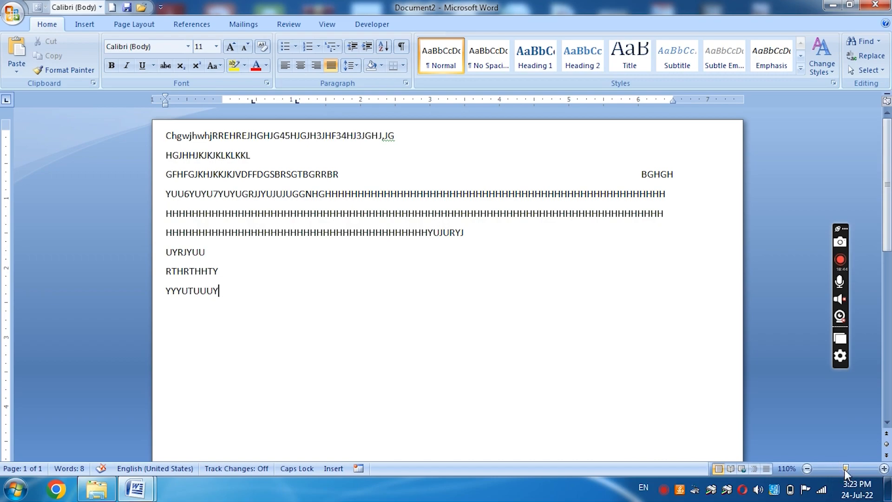
click(807, 471)
click(807, 470)
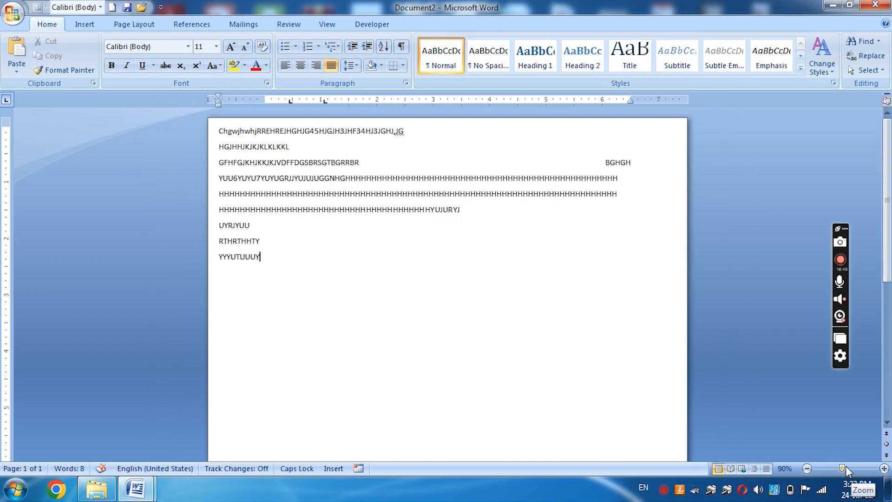
click(846, 468)
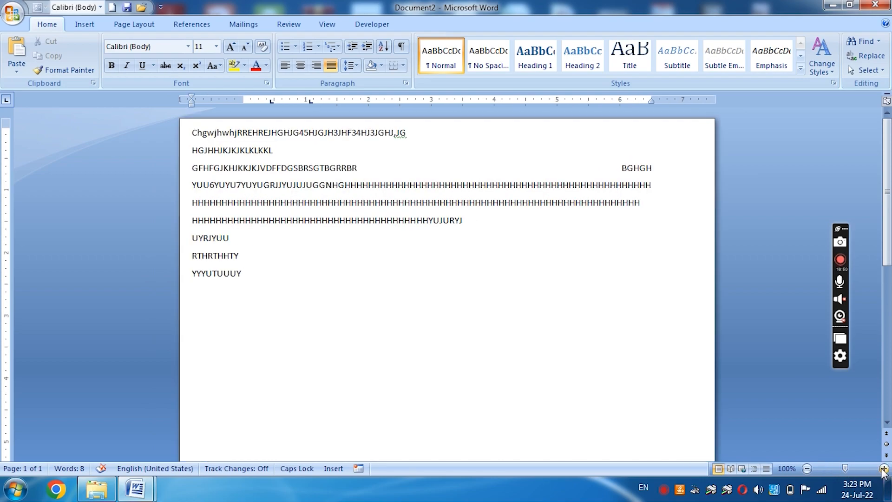
Zoom to the 500% maximum and the 10% minimum, and restore the zoom to 100%.
drag(846, 467, 875, 468)
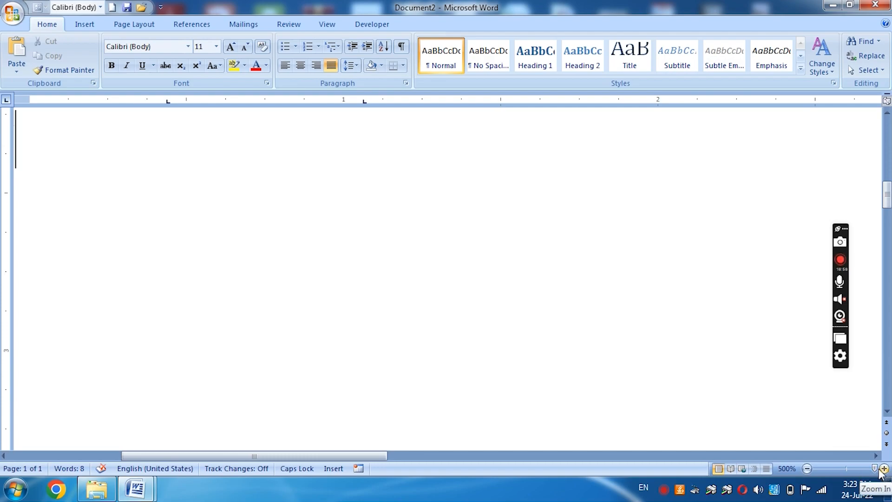
drag(875, 469, 799, 470)
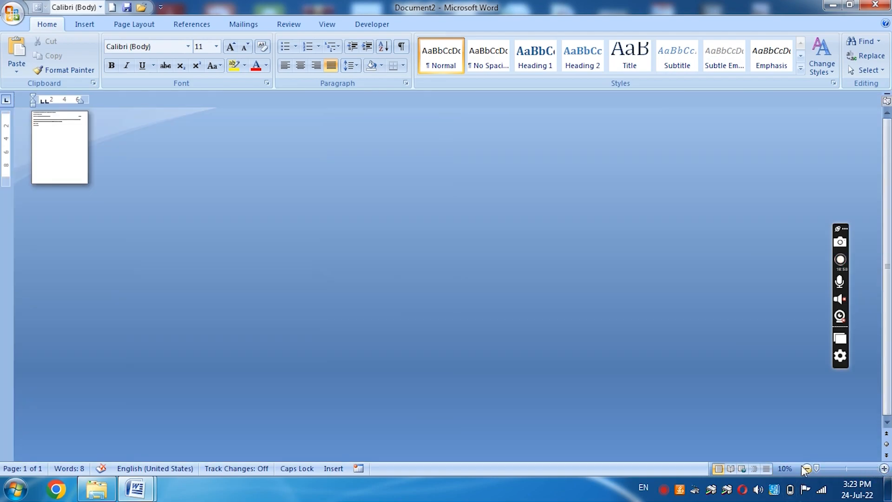
click(845, 469)
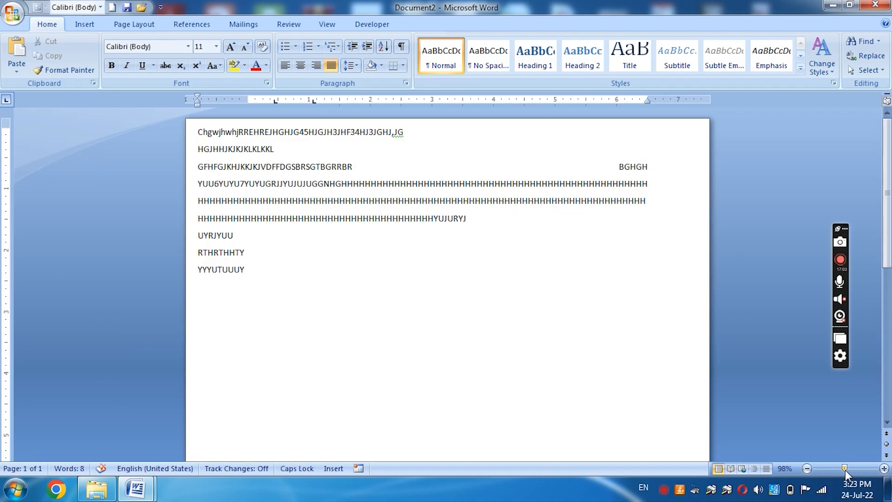
click(884, 469)
click(884, 469)
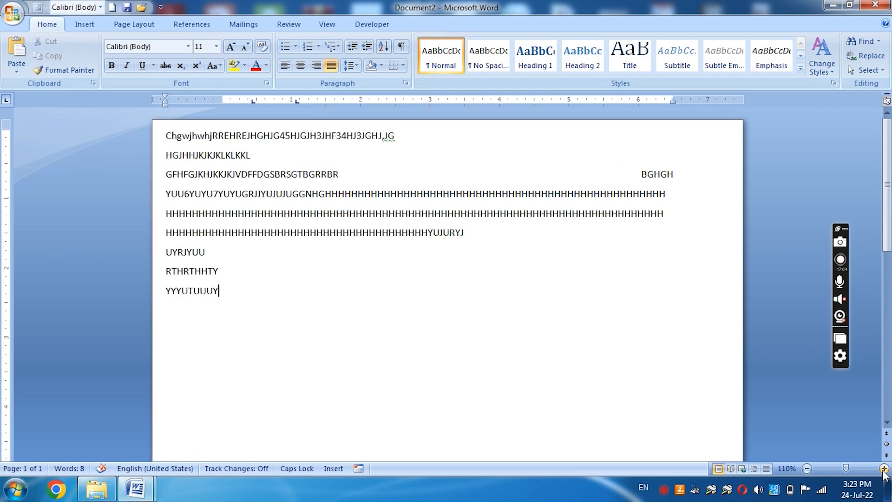
click(807, 469)
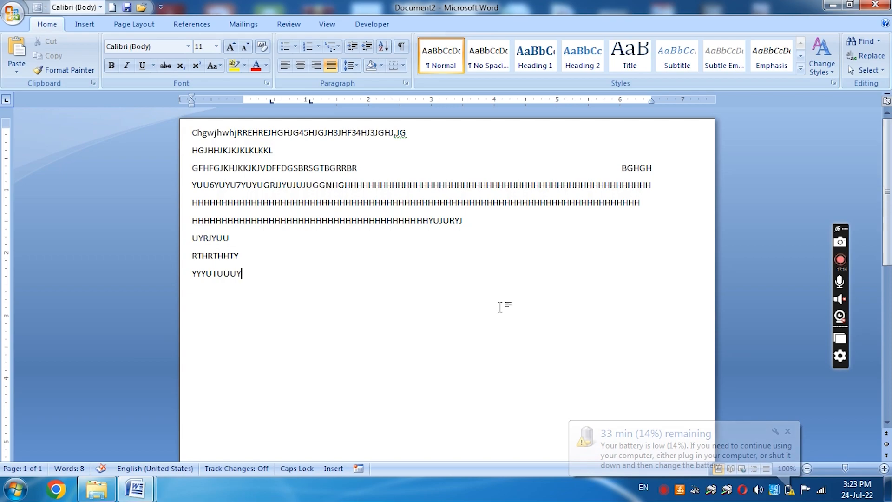
Dismiss the Reserved Battery Level warning.
click(840, 261)
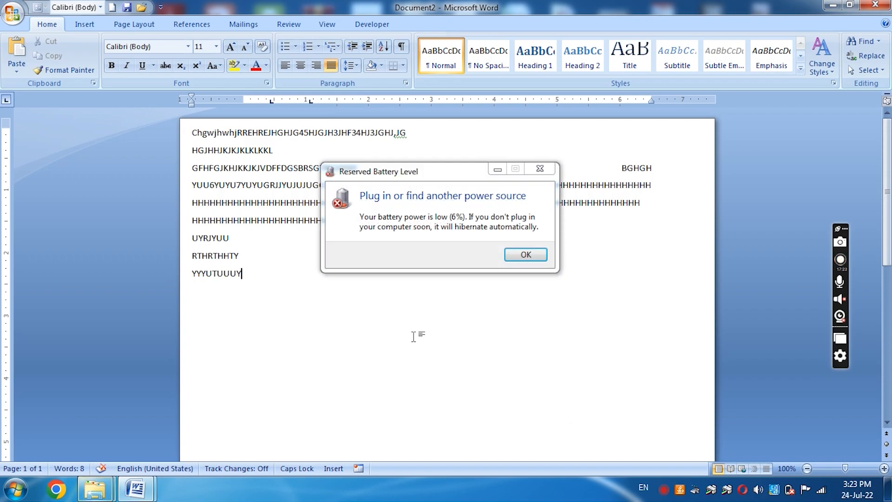
click(525, 253)
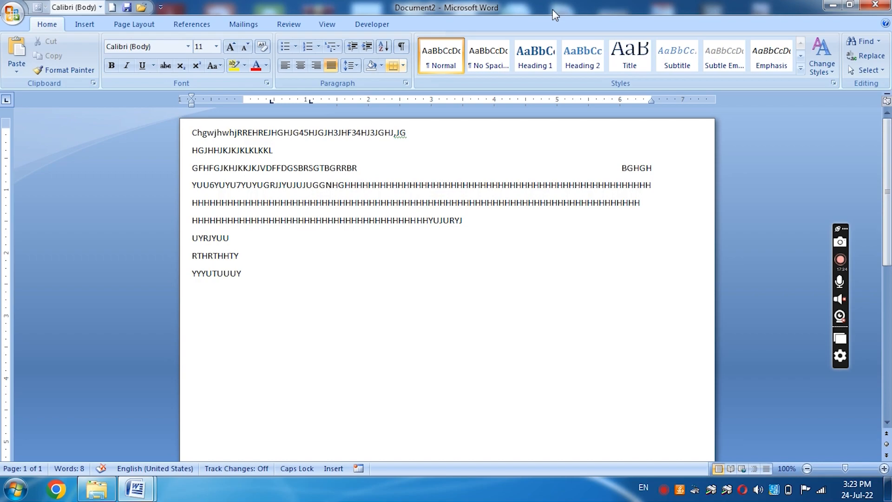